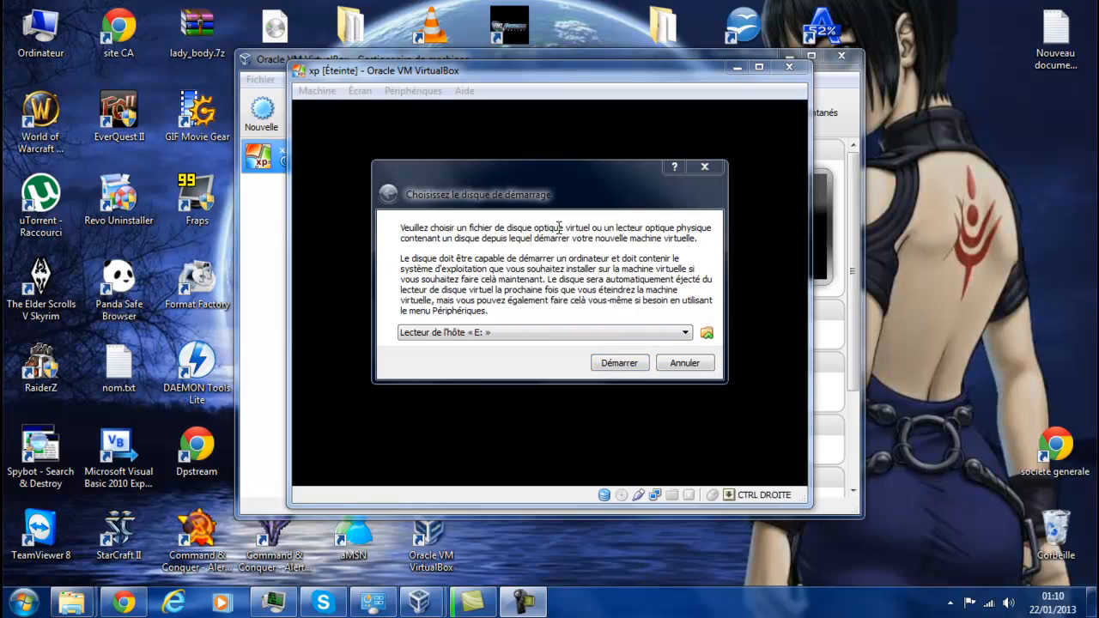
Start the xp virtual machine with windows xp EF OEM_FR.iso as its startup disk and bring its window to the front.
left_click(535, 331)
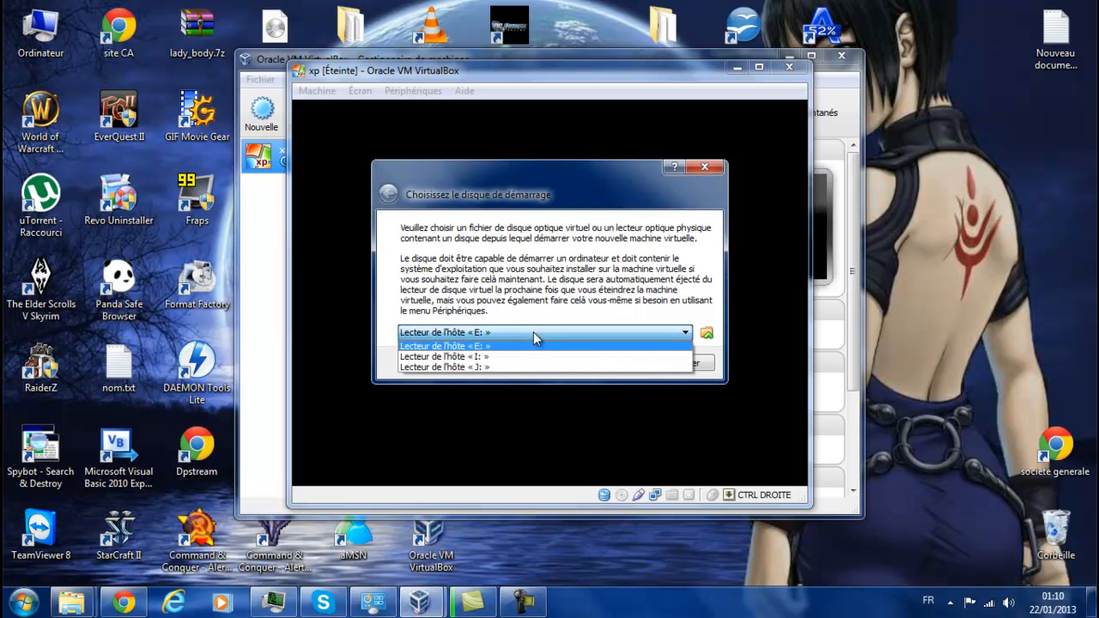
left_click(706, 335)
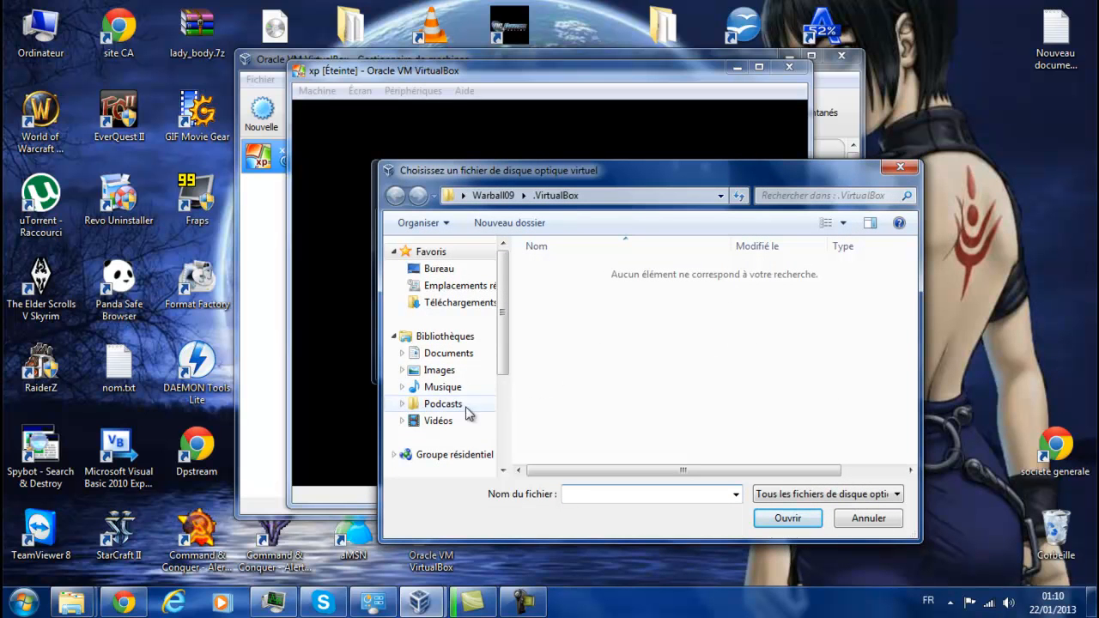
left_click_drag(504, 377, 489, 459)
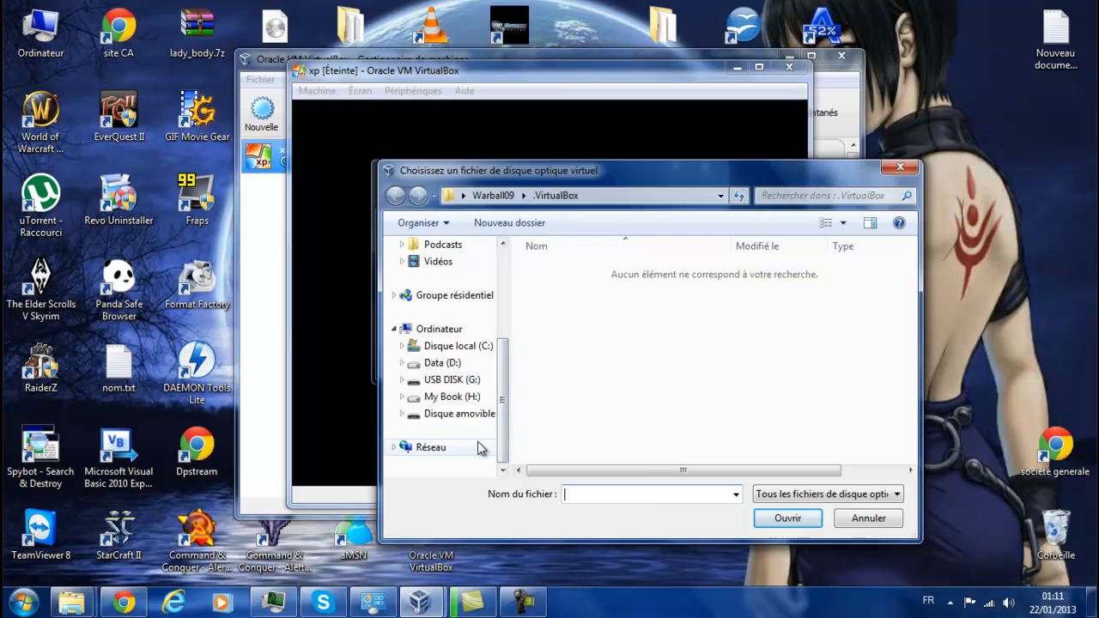
left_click(513, 604)
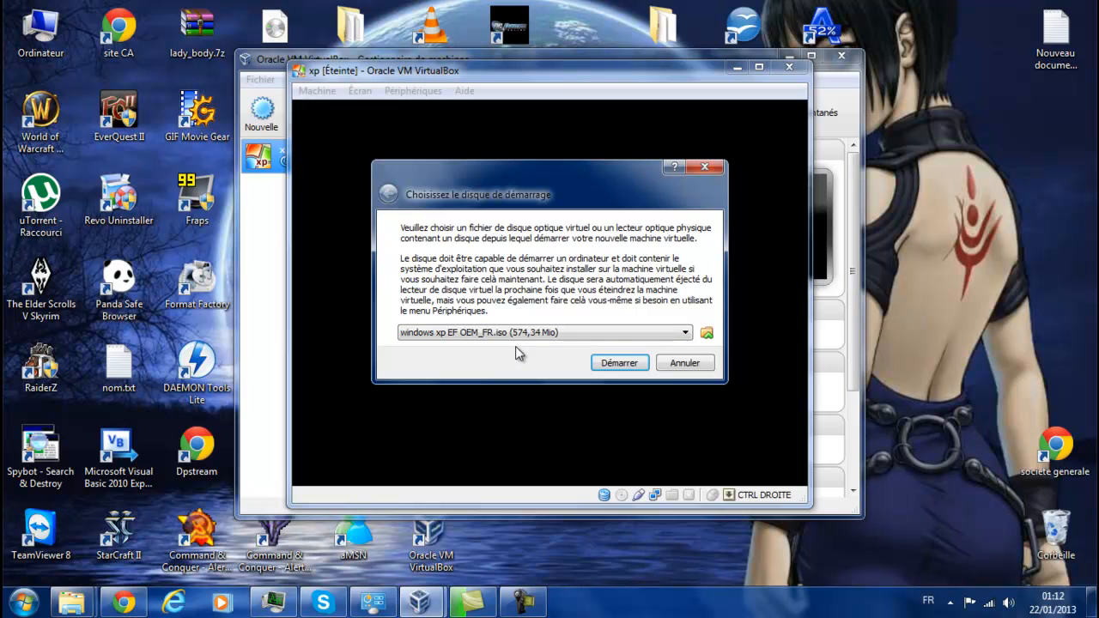
left_click(614, 363)
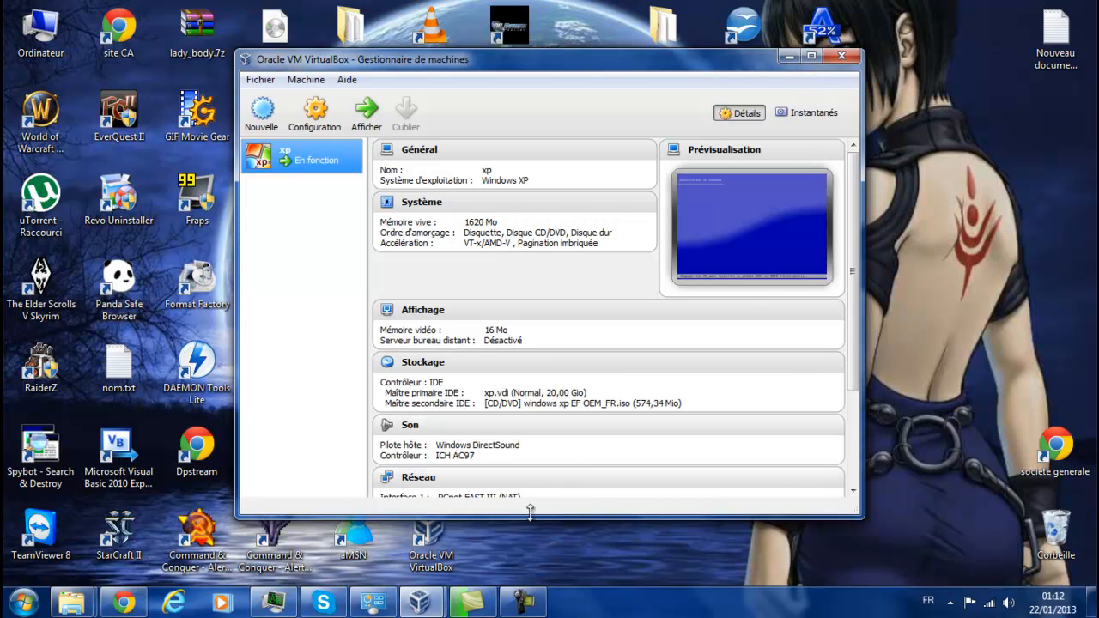
left_click(434, 593)
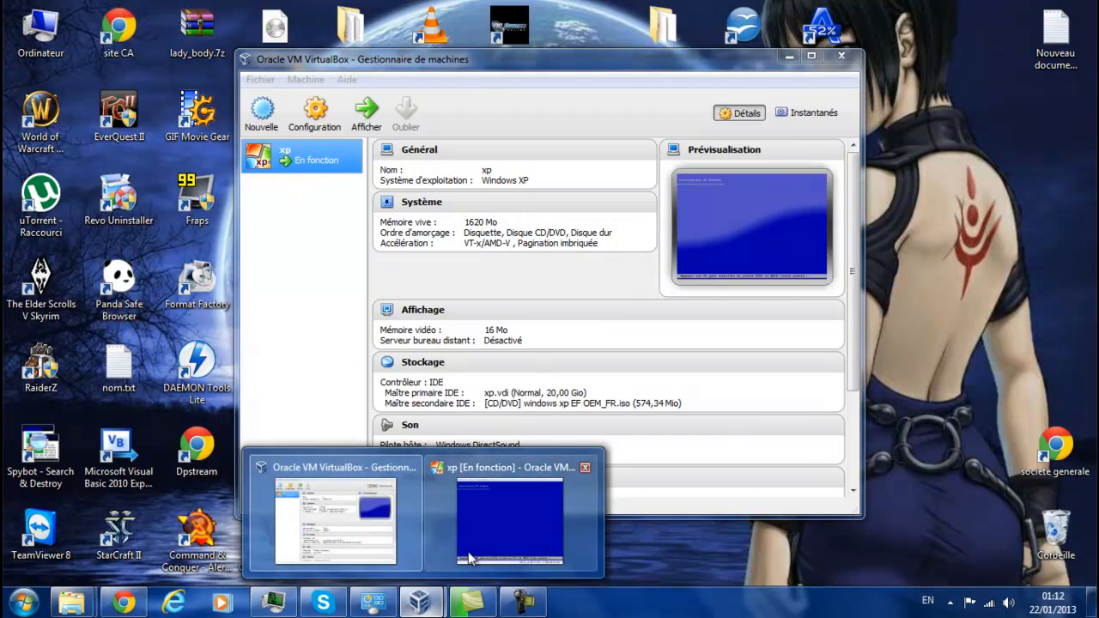
left_click(488, 540)
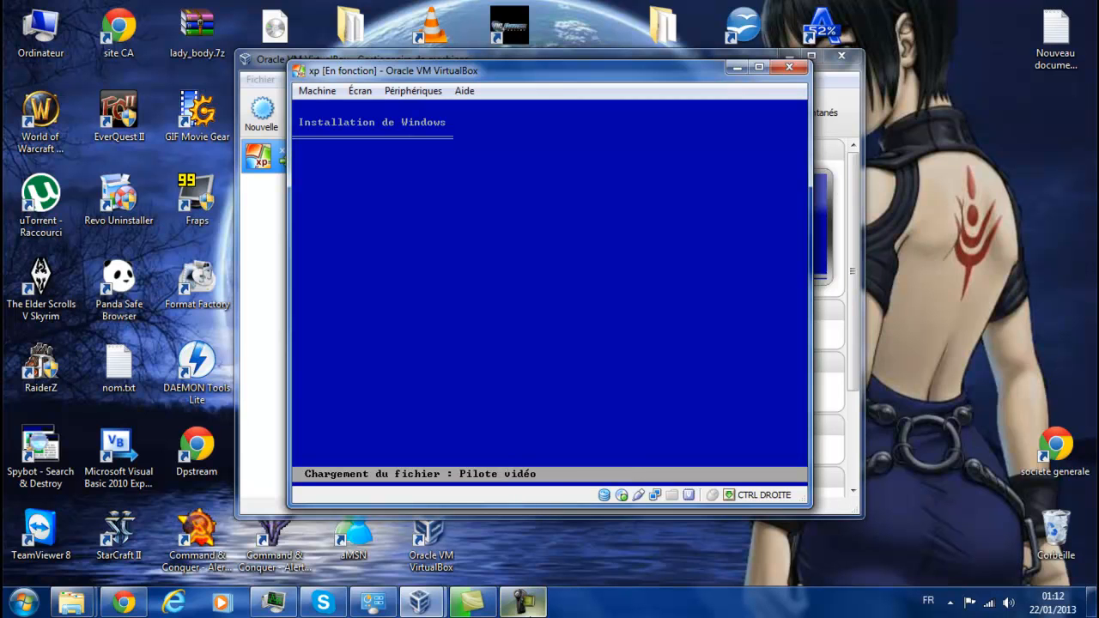
mouse_move(527, 608)
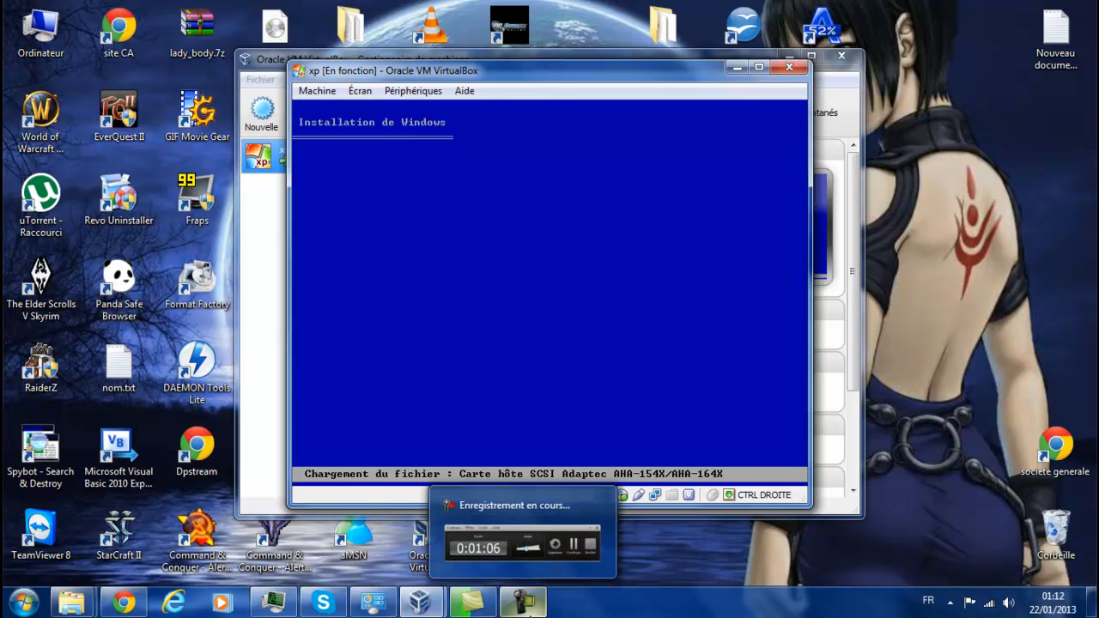
left_click(530, 611)
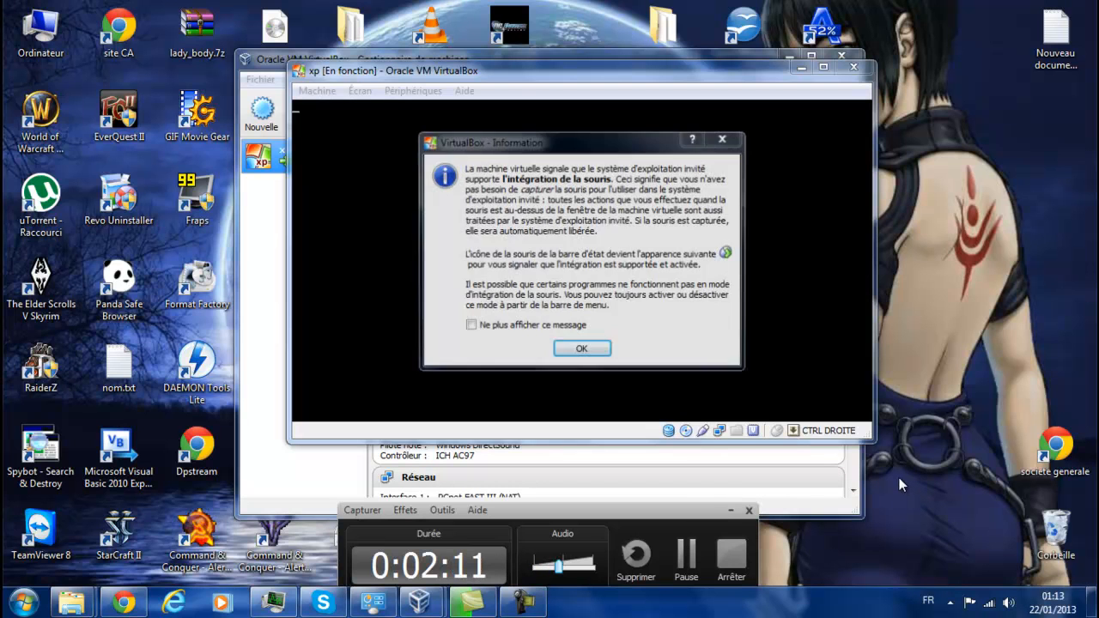
Dismiss the mouse integration notice, then begin installing Windows XP and accept its licence agreement.
left_click(582, 350)
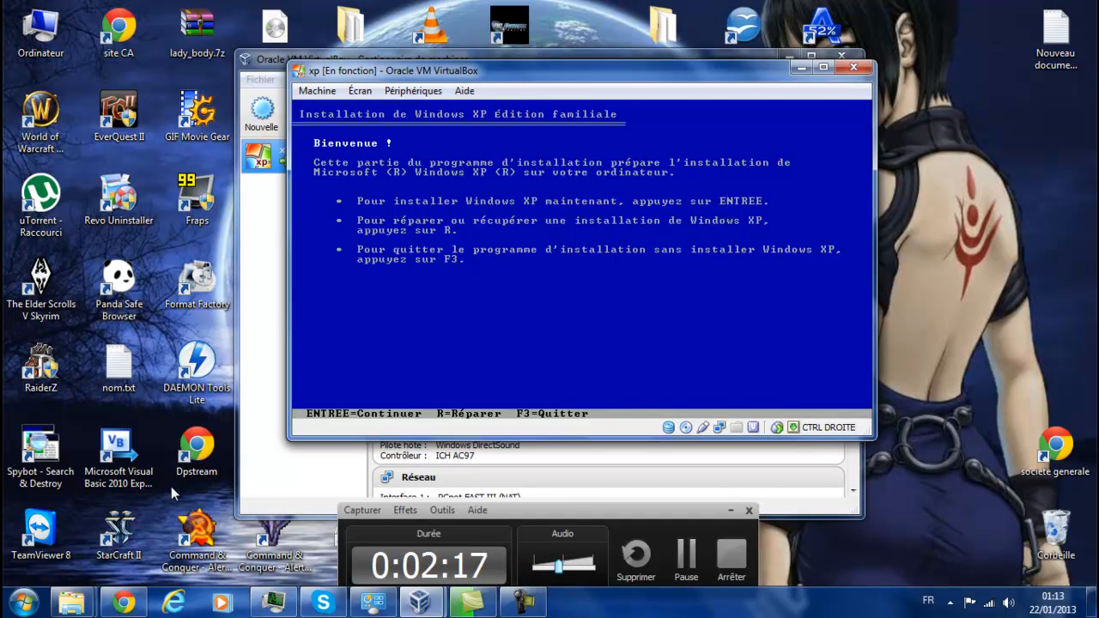
key("Return")
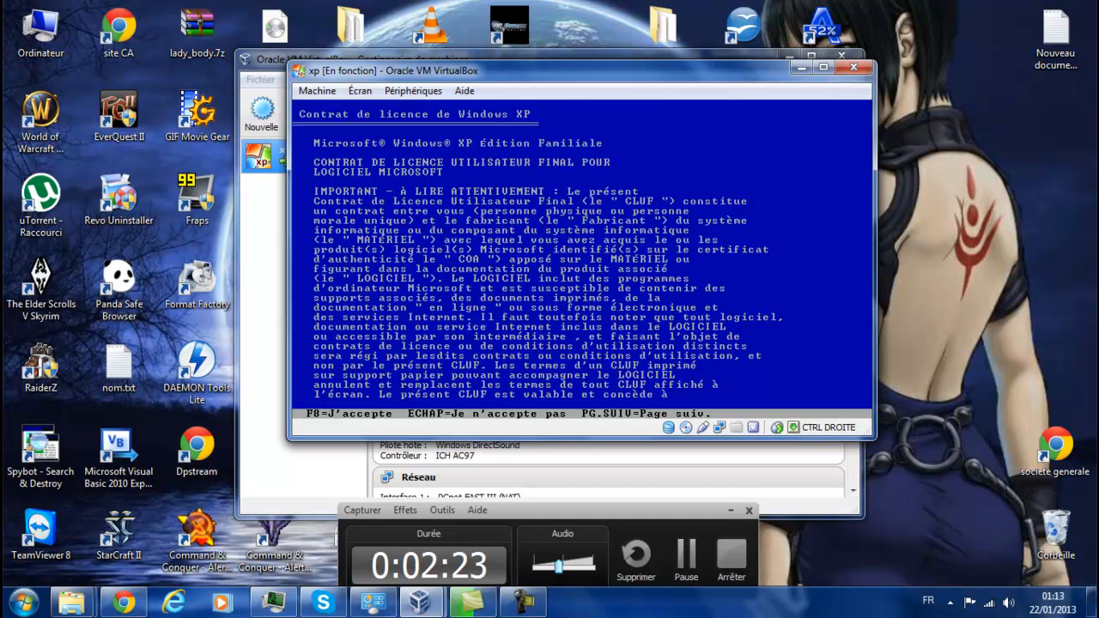
key("F8")
Install to the virtual disk's partition, formatting it with the full NTFS file system option.
key("Return")
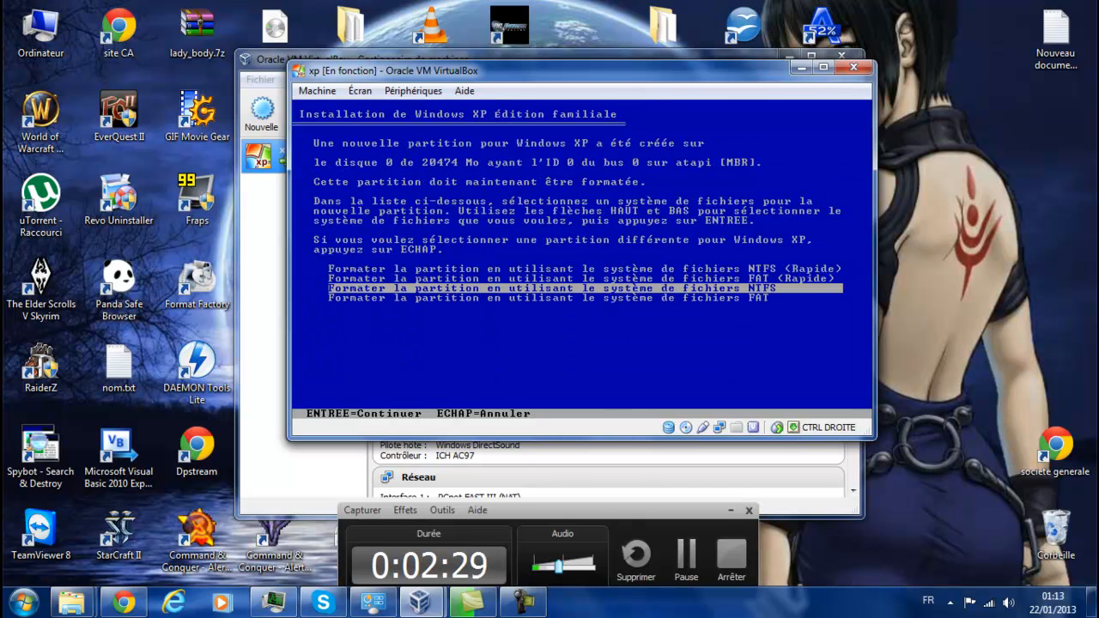
key("Return")
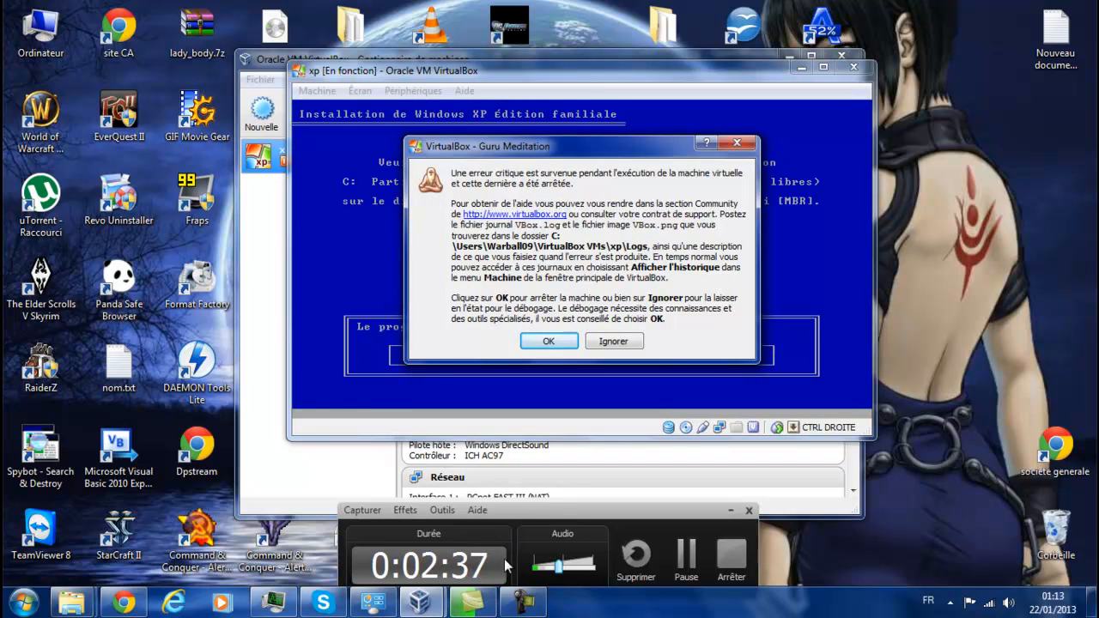
left_click(684, 558)
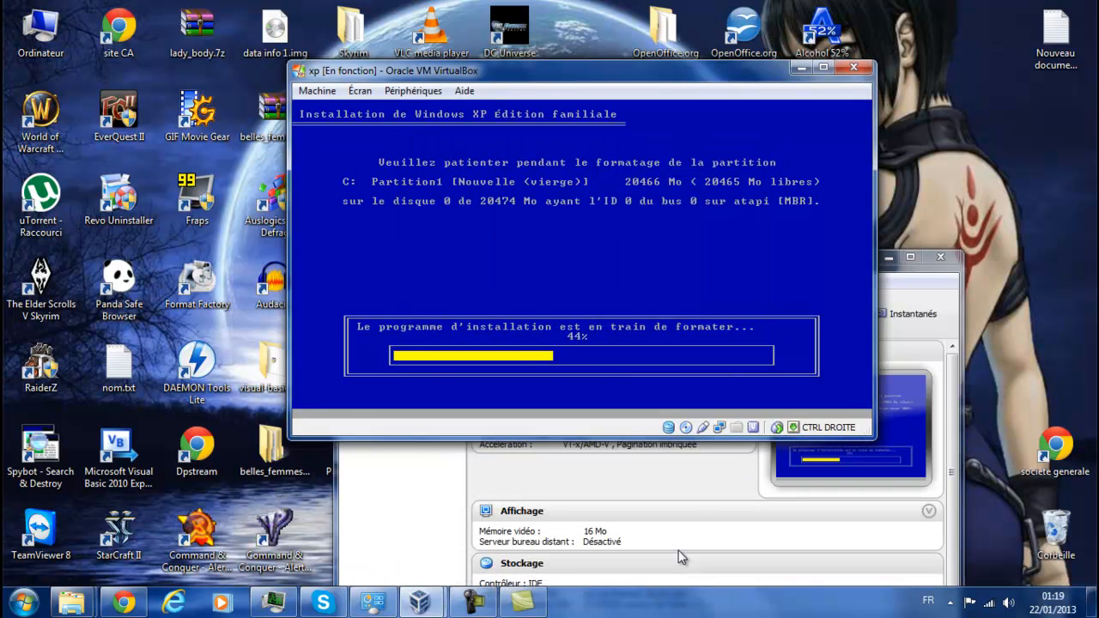
left_click(489, 605)
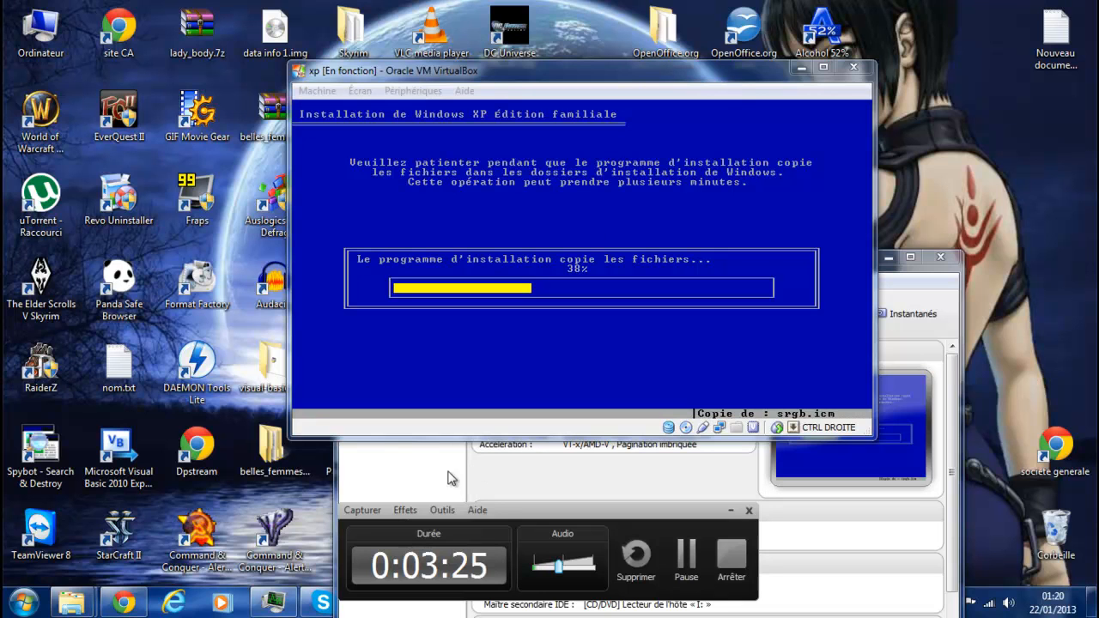
left_click(684, 556)
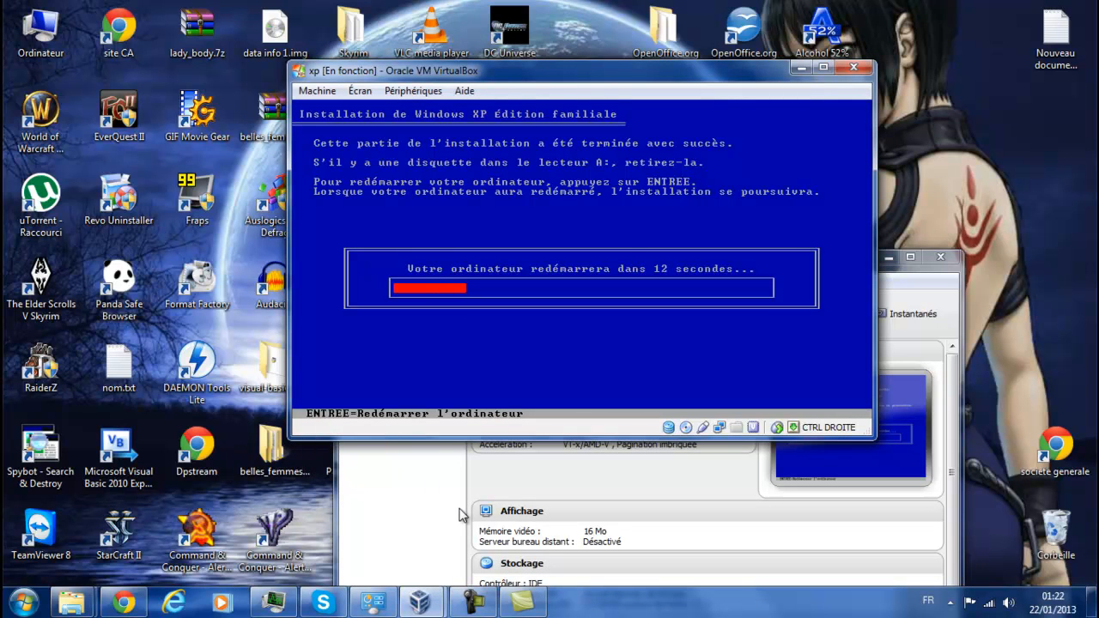
left_click(475, 603)
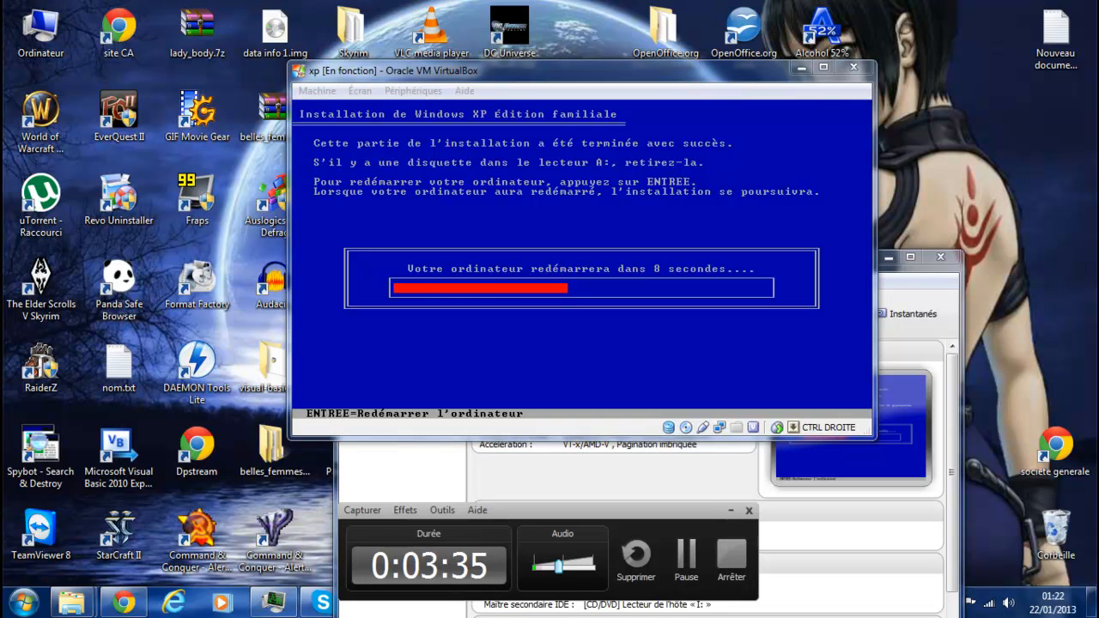
left_click(730, 511)
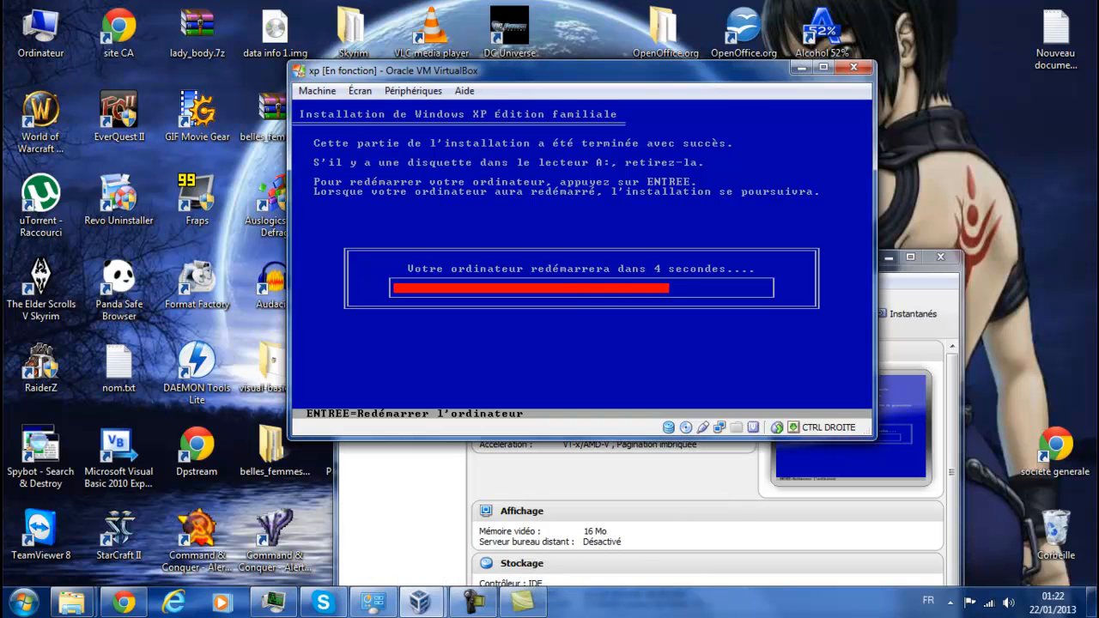
left_click(473, 601)
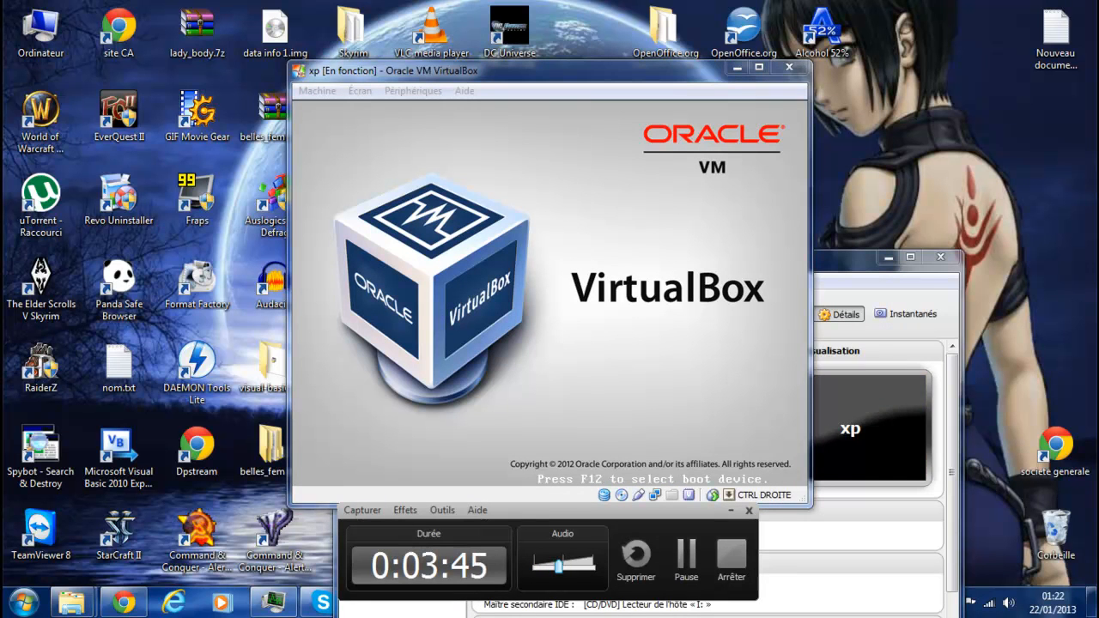
left_click(463, 266)
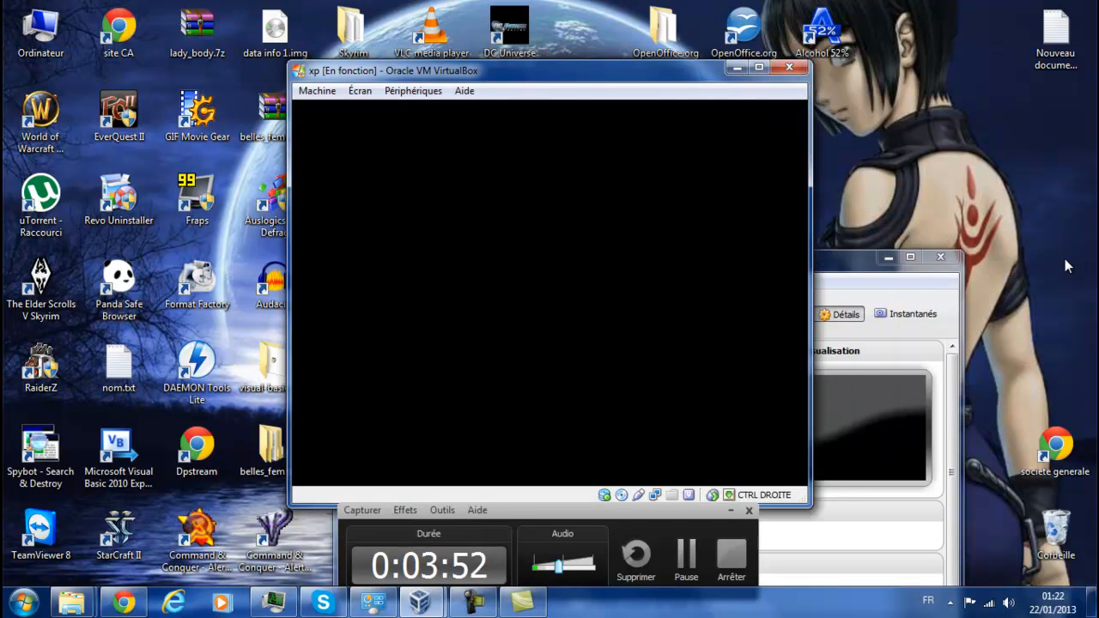
left_click(731, 511)
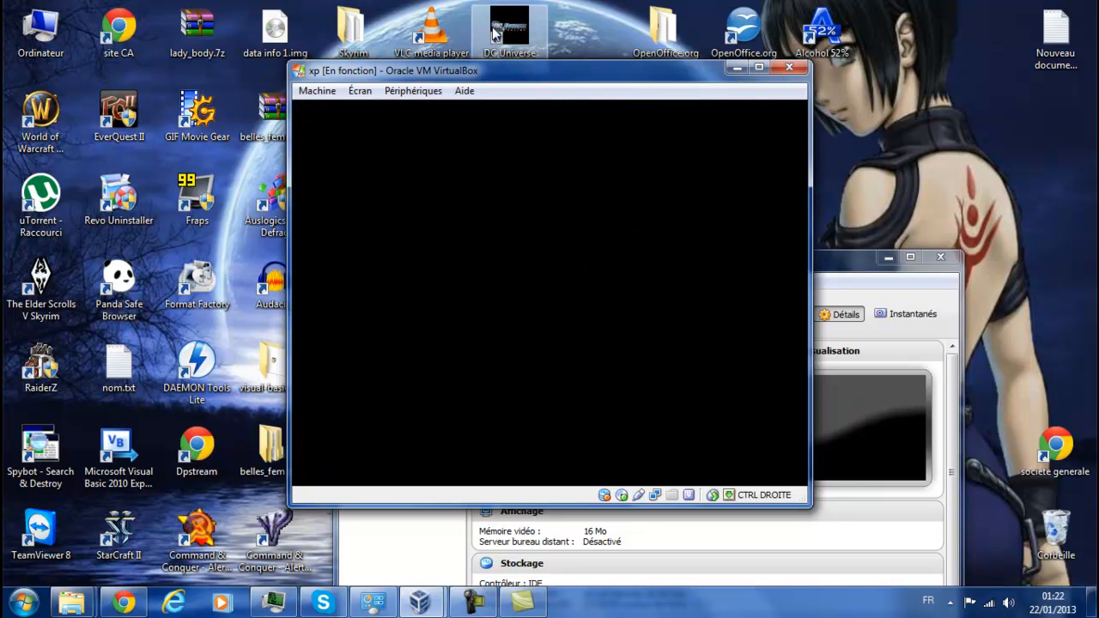
Maximize the xp virtual machine's window.
left_click(758, 69)
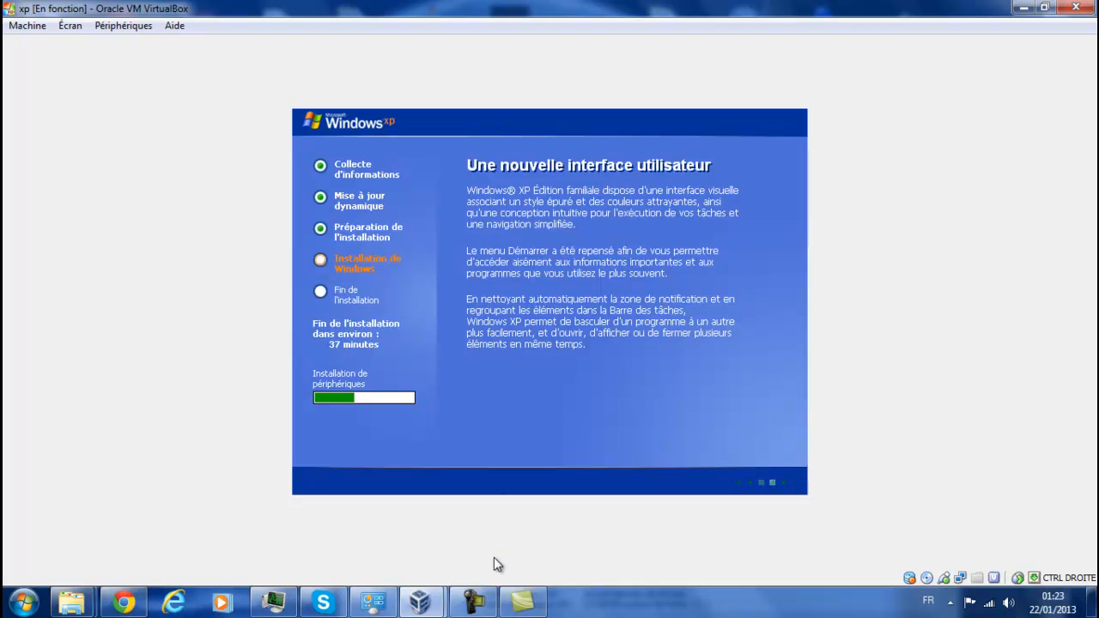
mouse_move(486, 600)
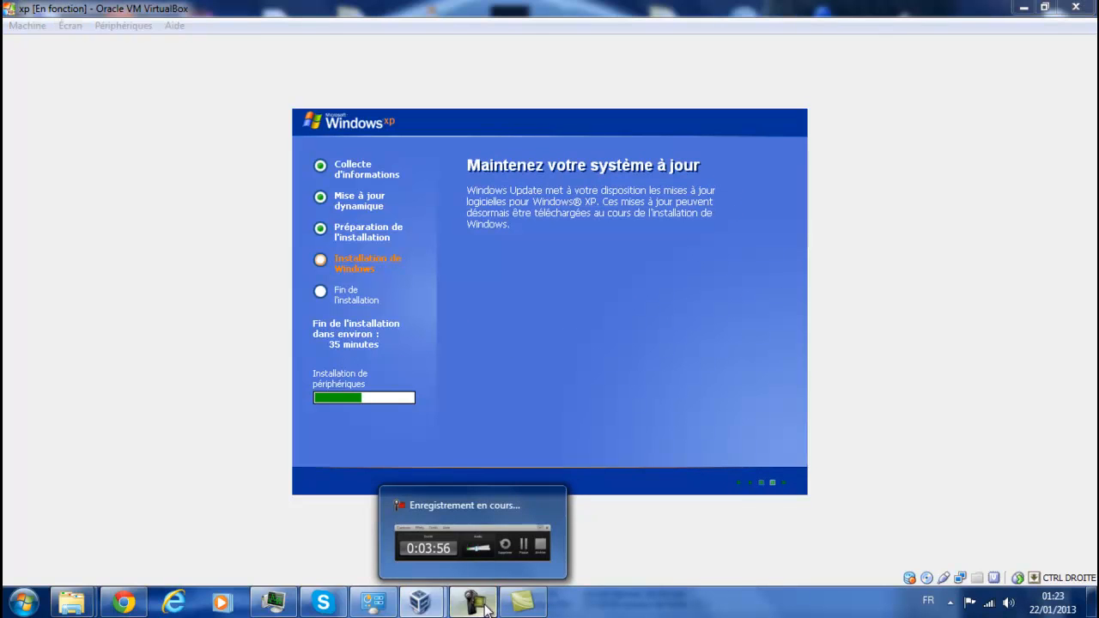
left_click(486, 605)
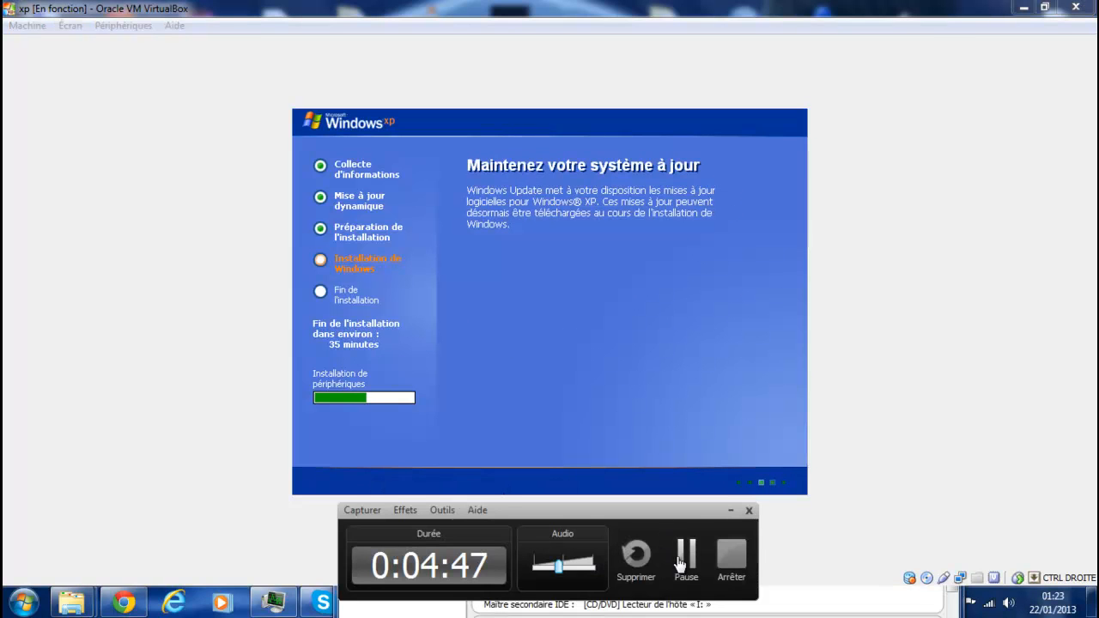
left_click(680, 558)
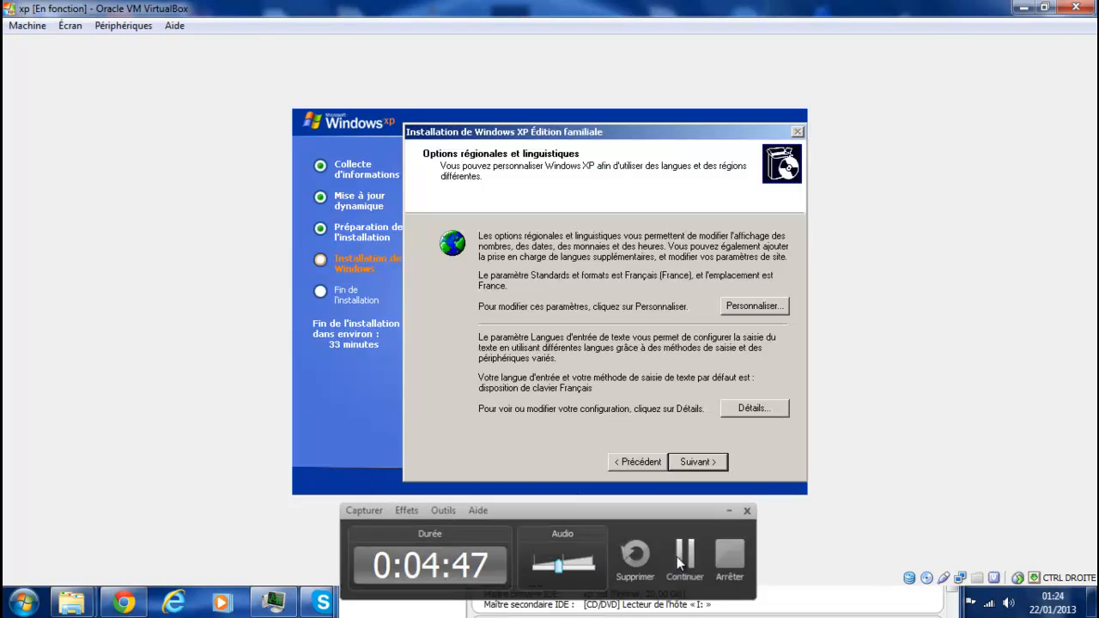
left_click(676, 556)
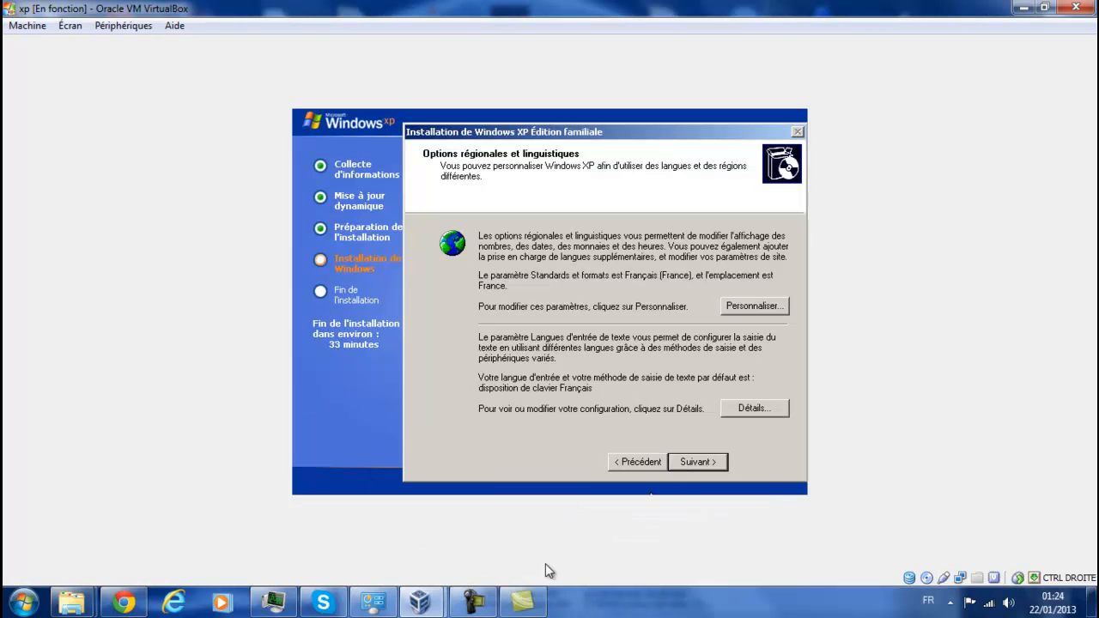
left_click(473, 603)
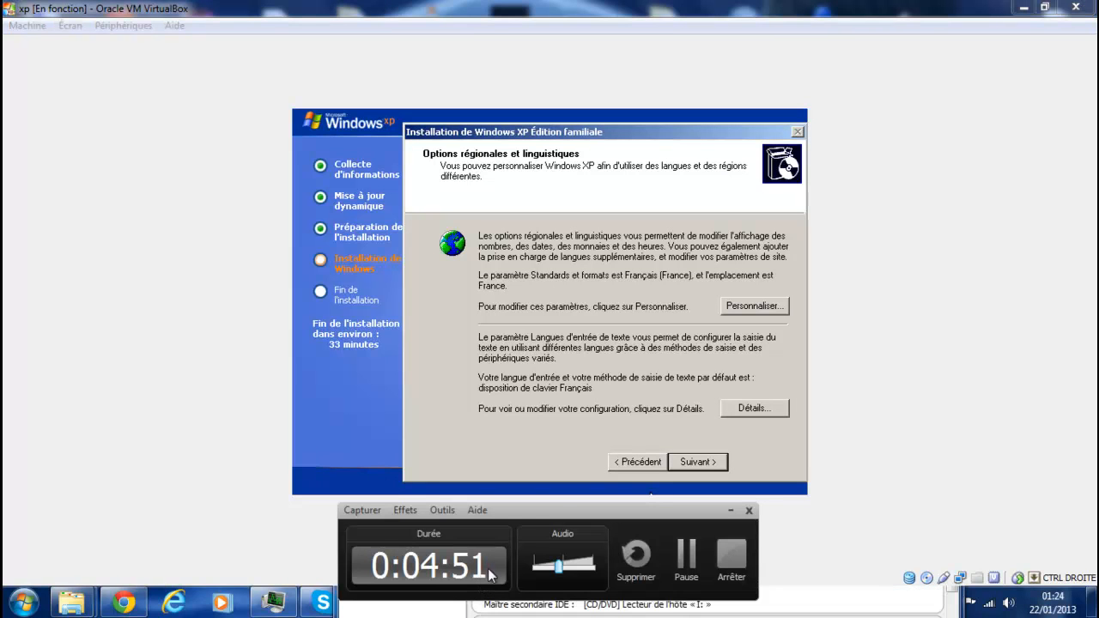
left_click(732, 512)
Keep the default French regional and language options, and enter the user's name with the organisation left blank.
left_click(684, 462)
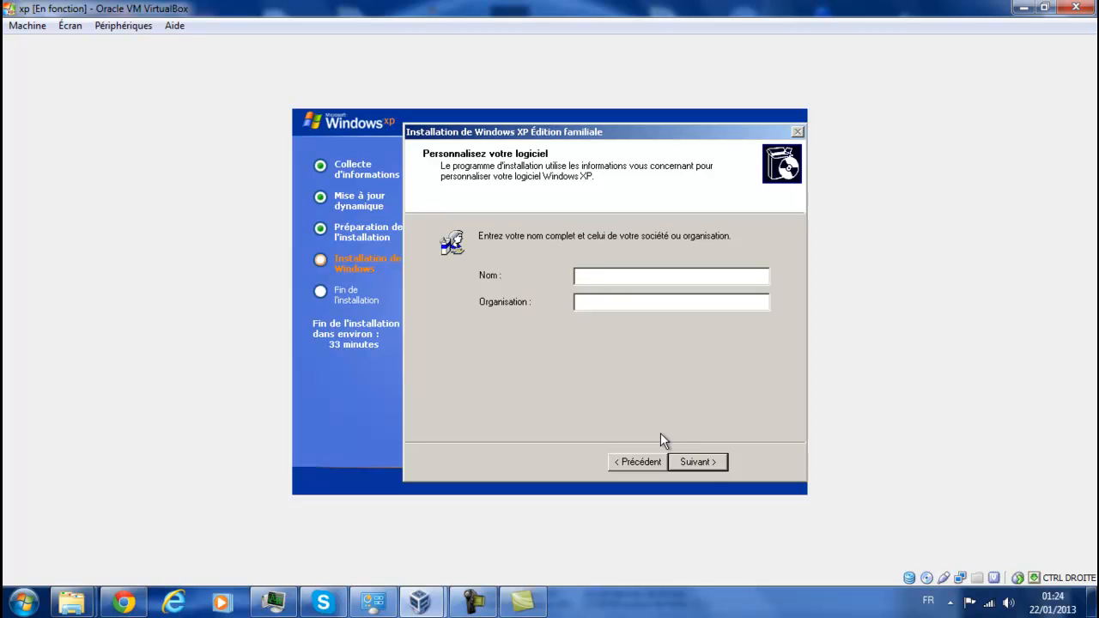
type("warball09")
left_click(689, 461)
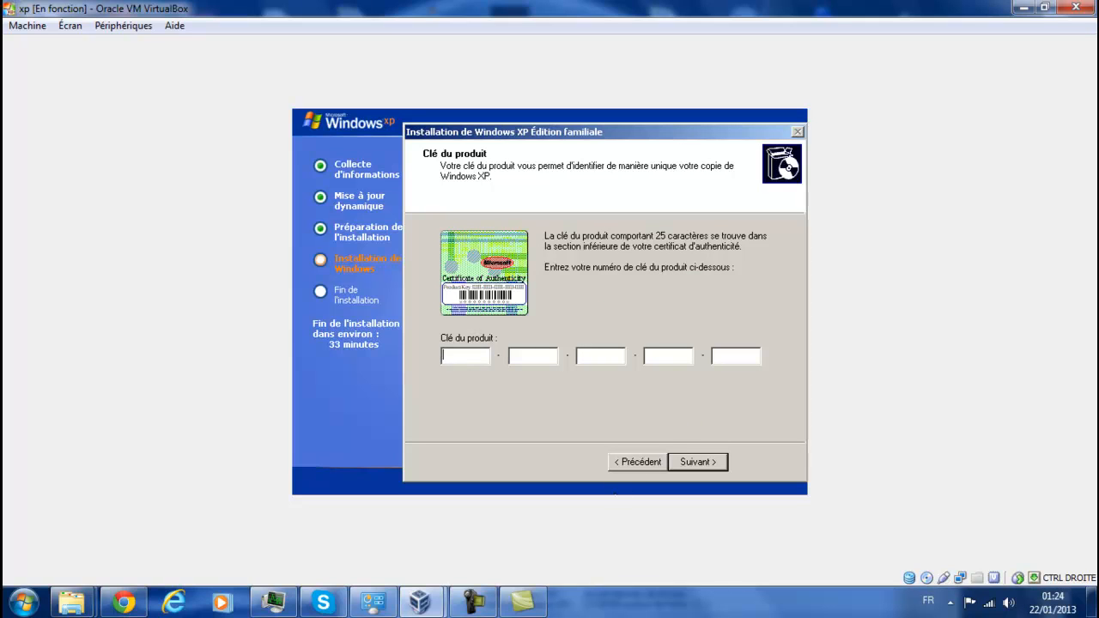
mouse_move(485, 608)
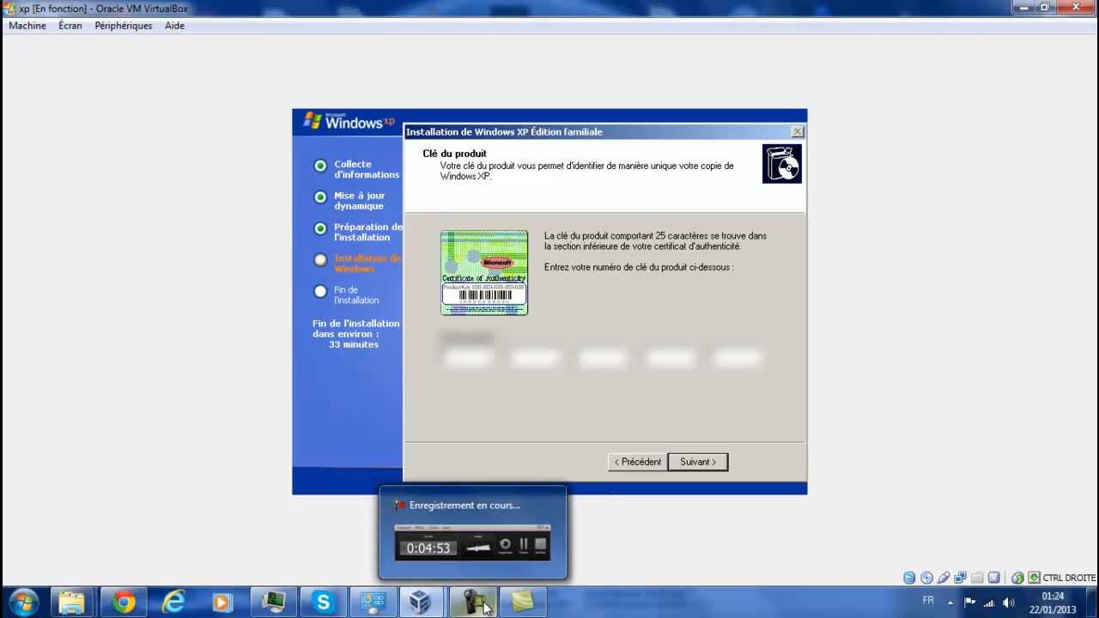
left_click(486, 608)
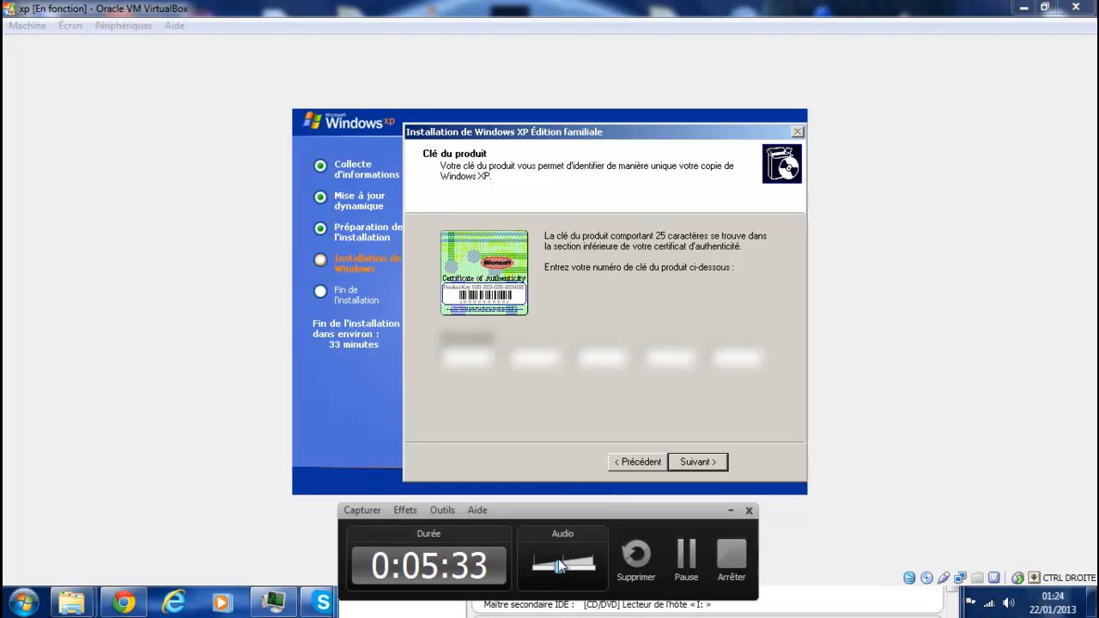
left_click(678, 559)
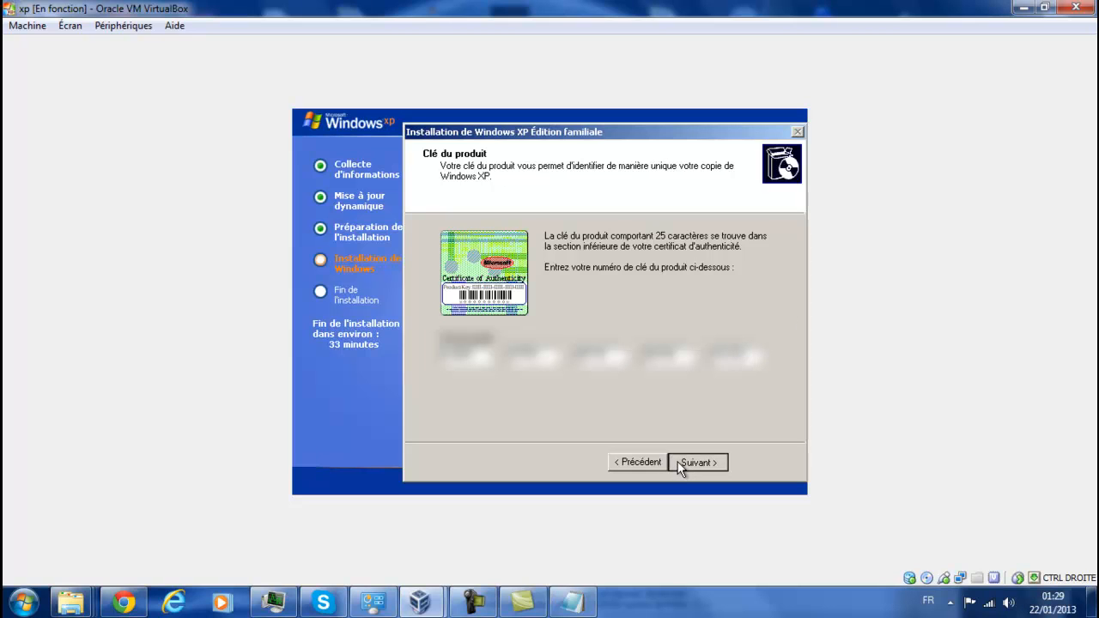
Submit the product key and accept the proposed computer name, date, time and time zone.
left_click(695, 462)
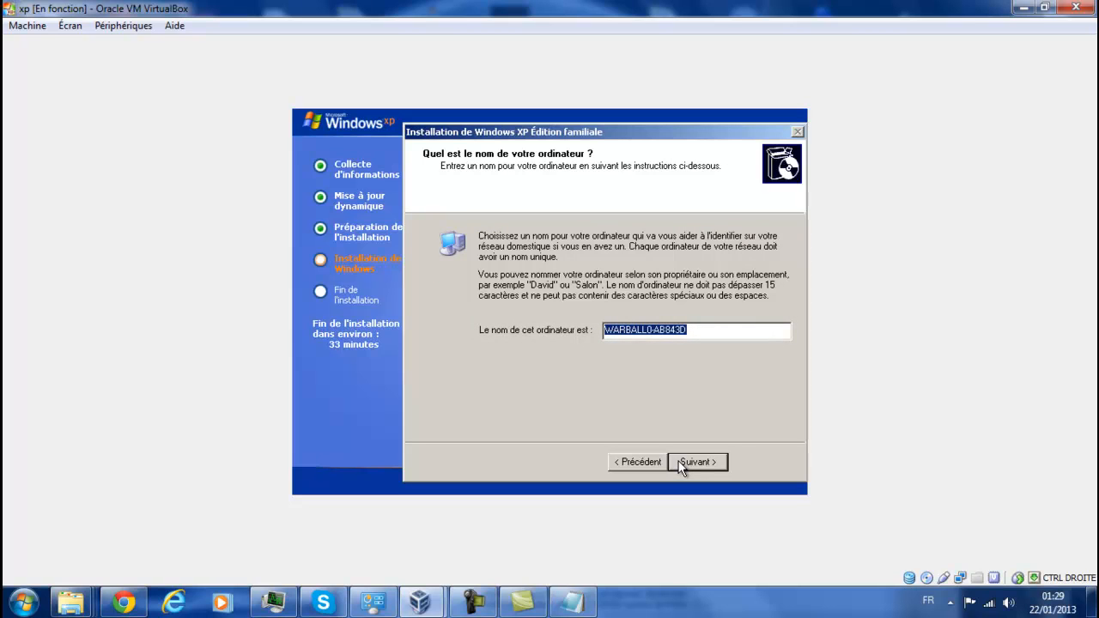
left_click(679, 463)
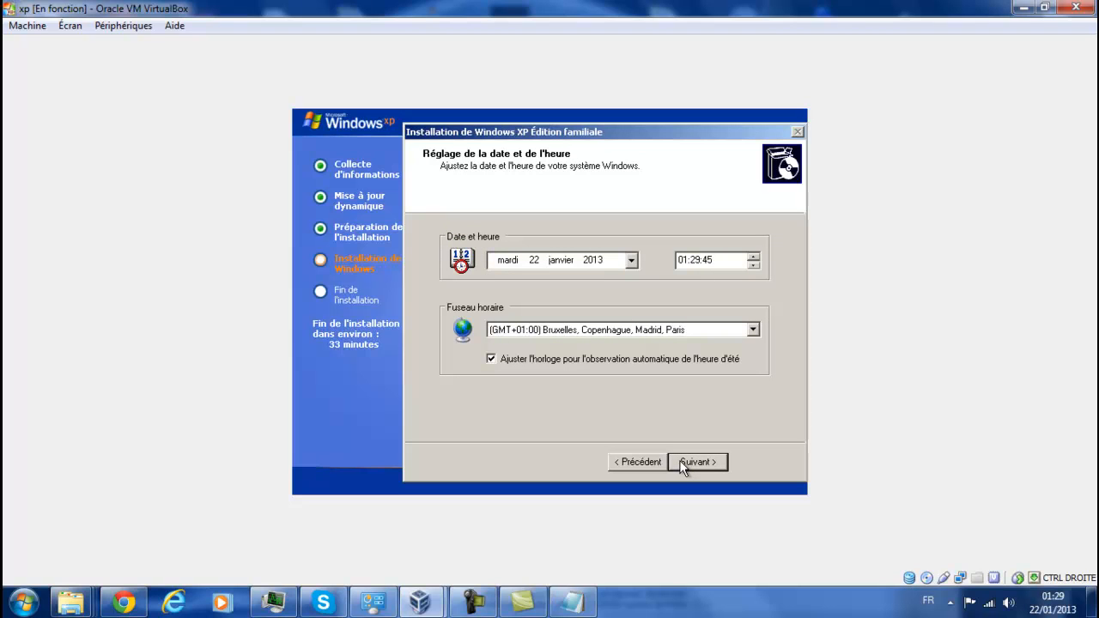
left_click(680, 461)
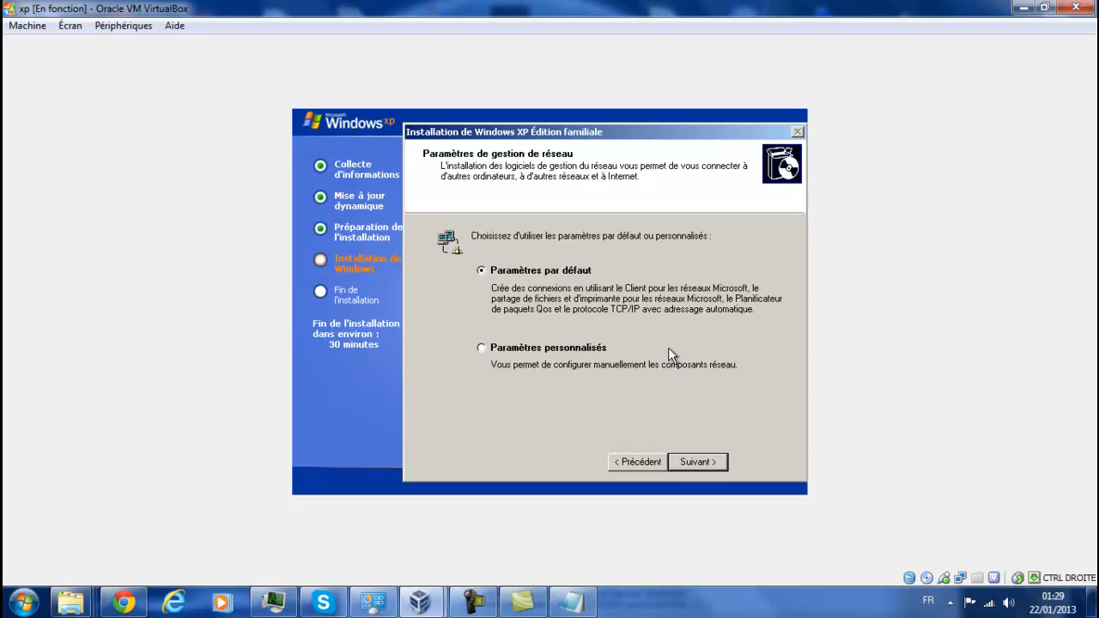
Accept the default network settings (Paramètres par défaut) and continue the Windows XP installation.
left_click(709, 458)
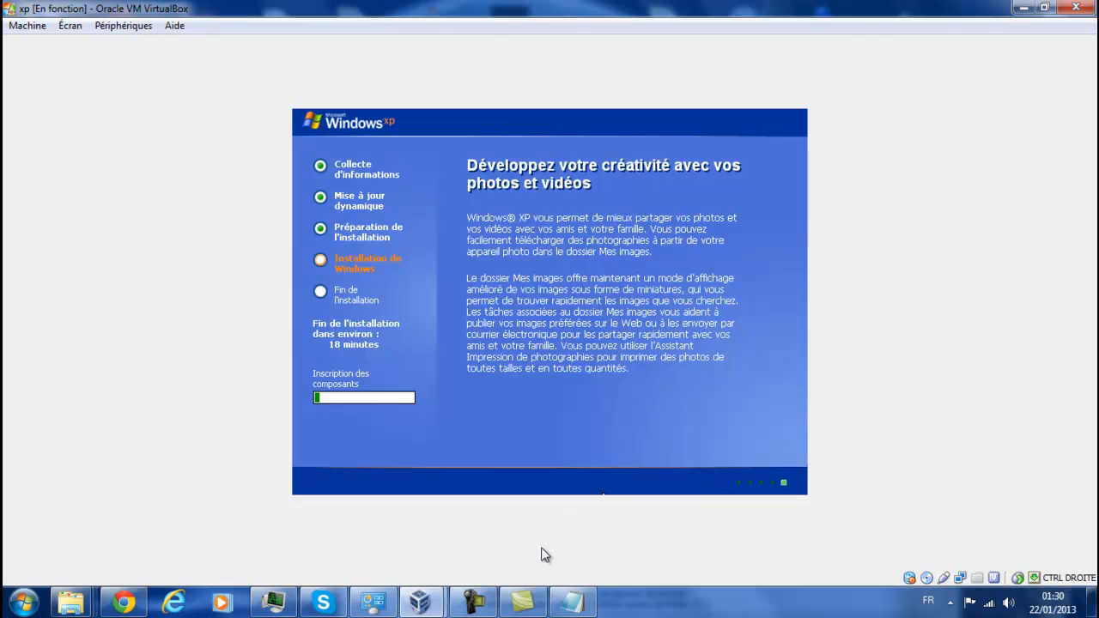
mouse_move(481, 606)
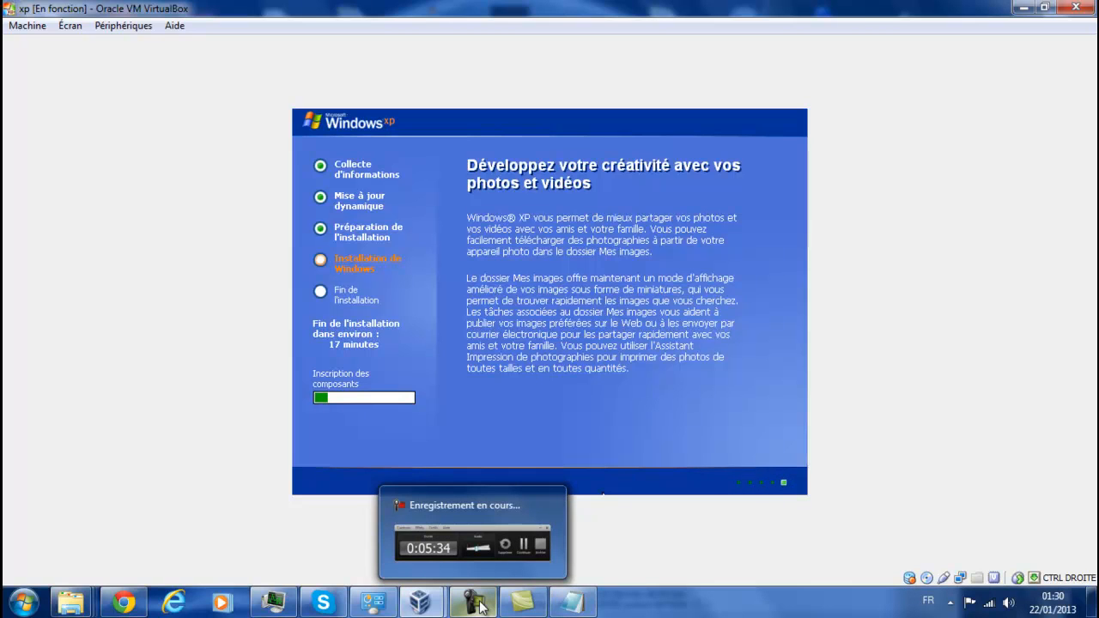
left_click(482, 606)
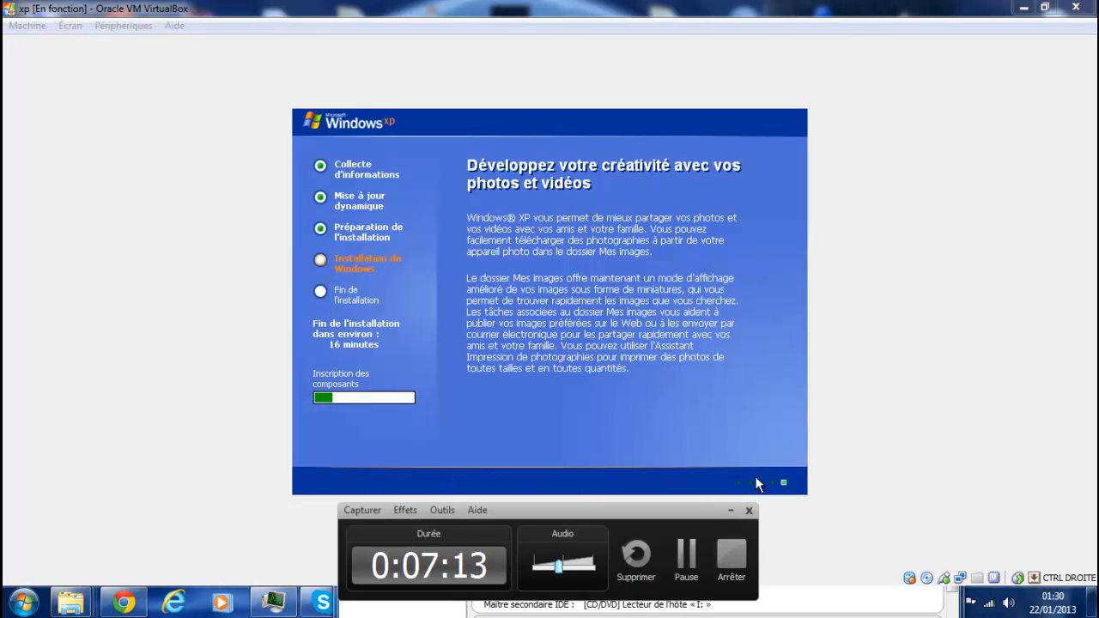
left_click(689, 577)
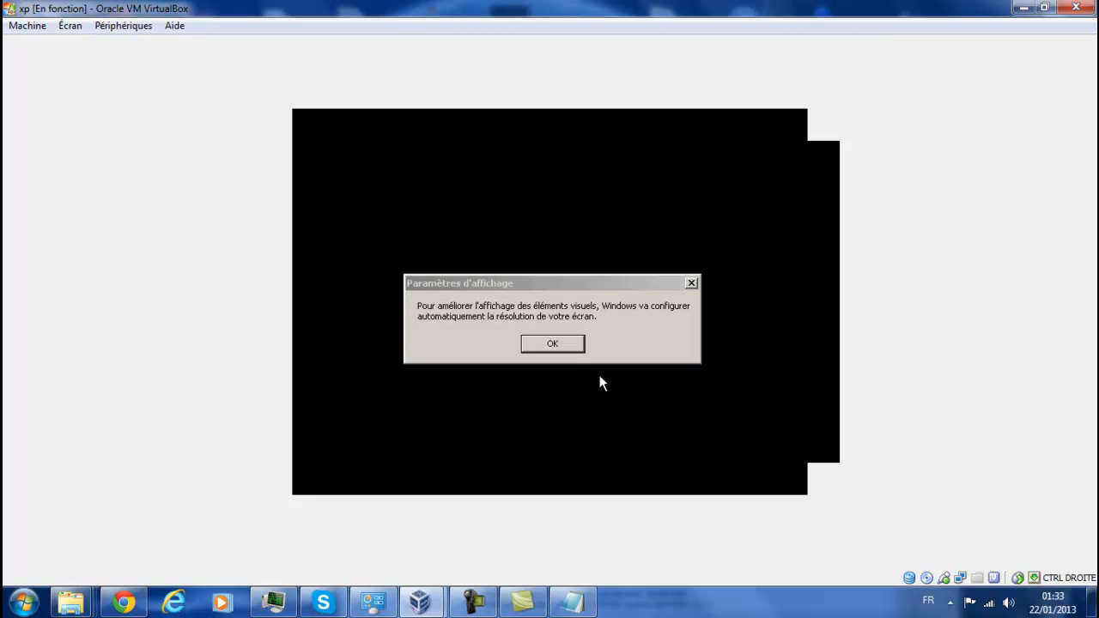
Let Windows configure the screen resolution automatically and keep the new resolution.
left_click(554, 343)
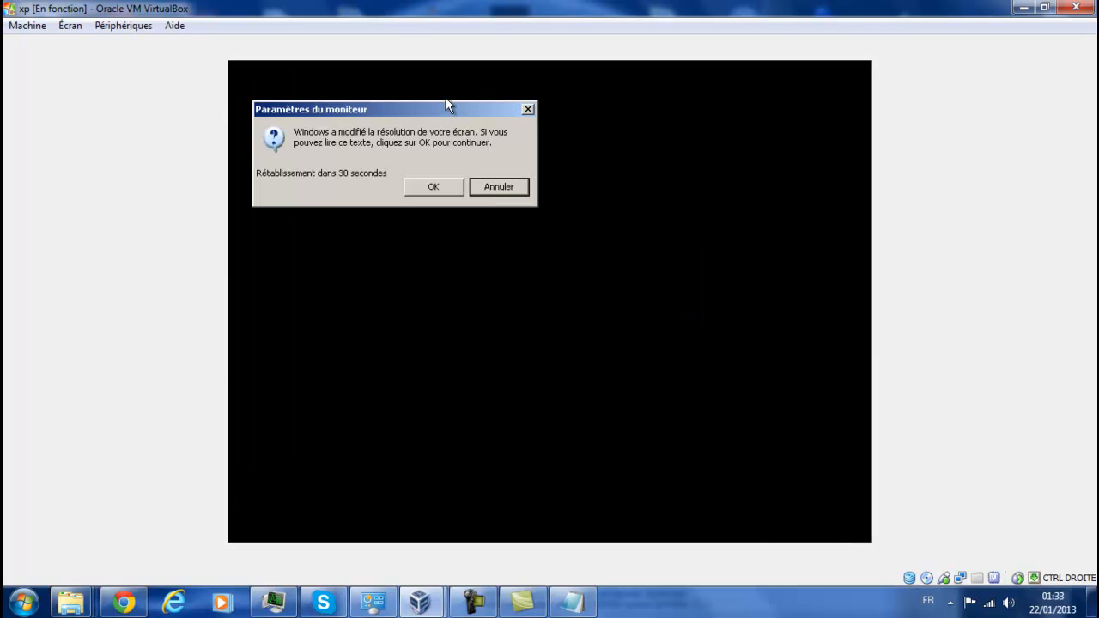
left_click(415, 192)
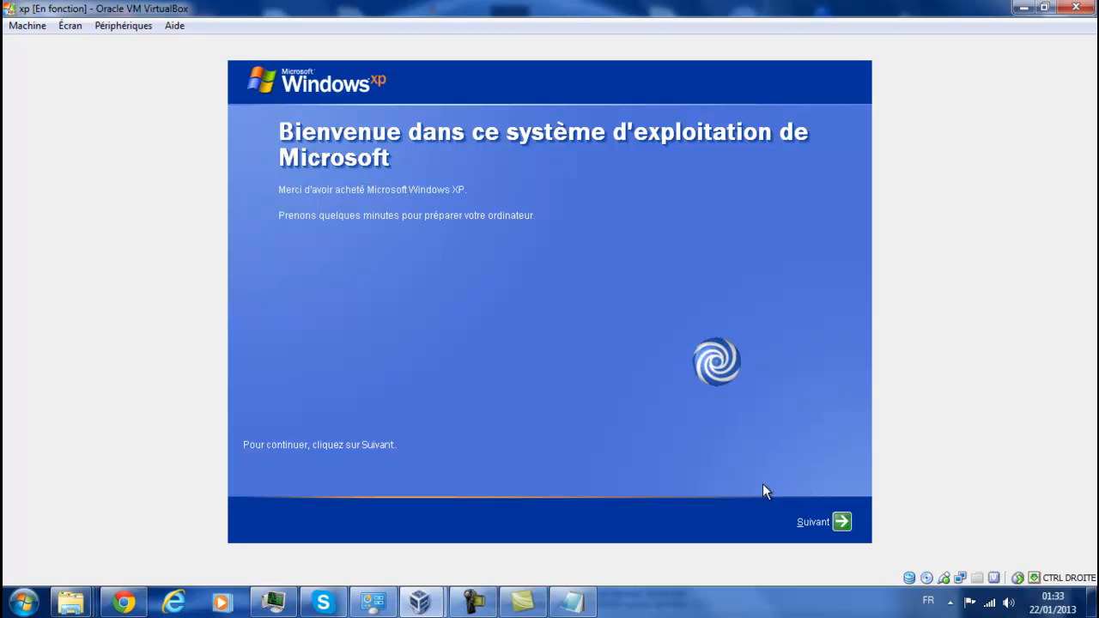
Begin the Windows XP first-run setup and enable automatic updates to protect the computer.
left_click(840, 523)
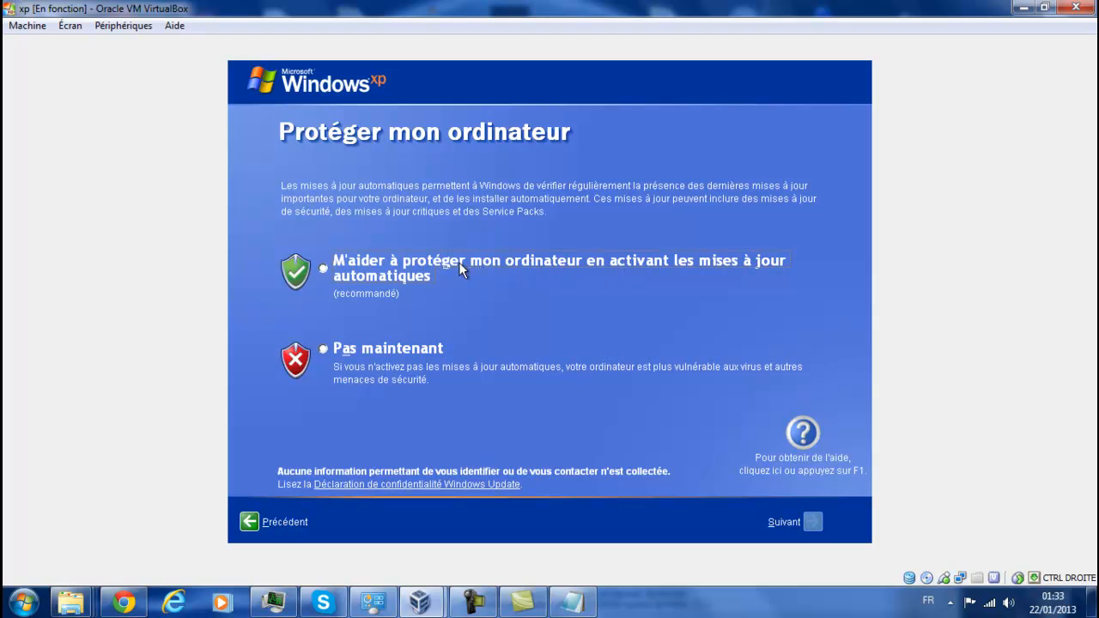
left_click(434, 266)
left_click(814, 522)
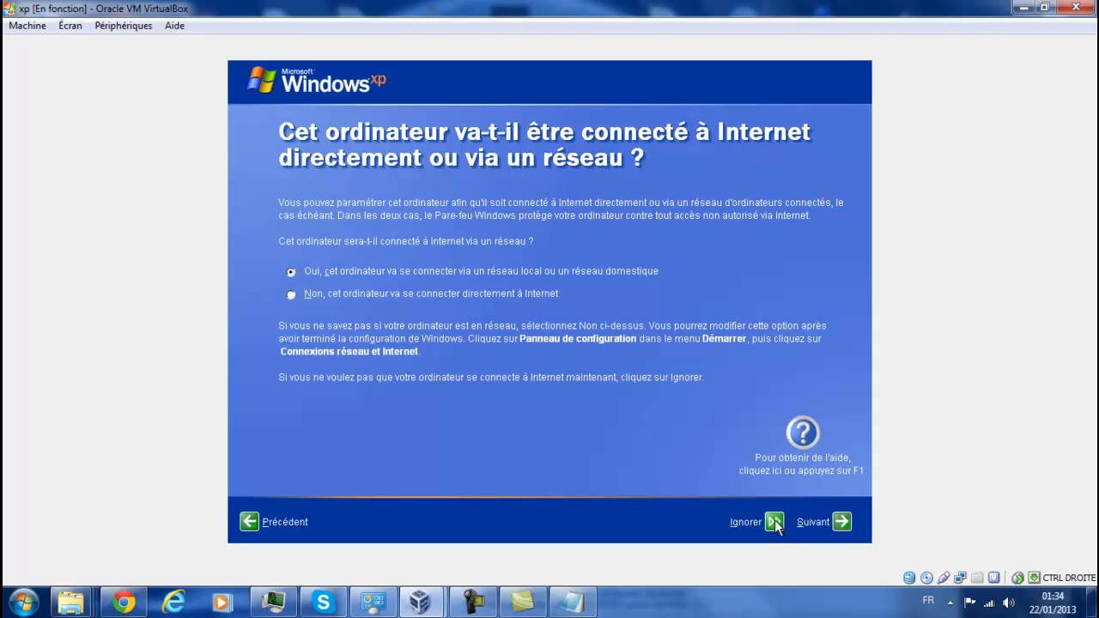
Keep the Internet connection via a local or home network, and decline activation in favour of regular reminders.
left_click(840, 523)
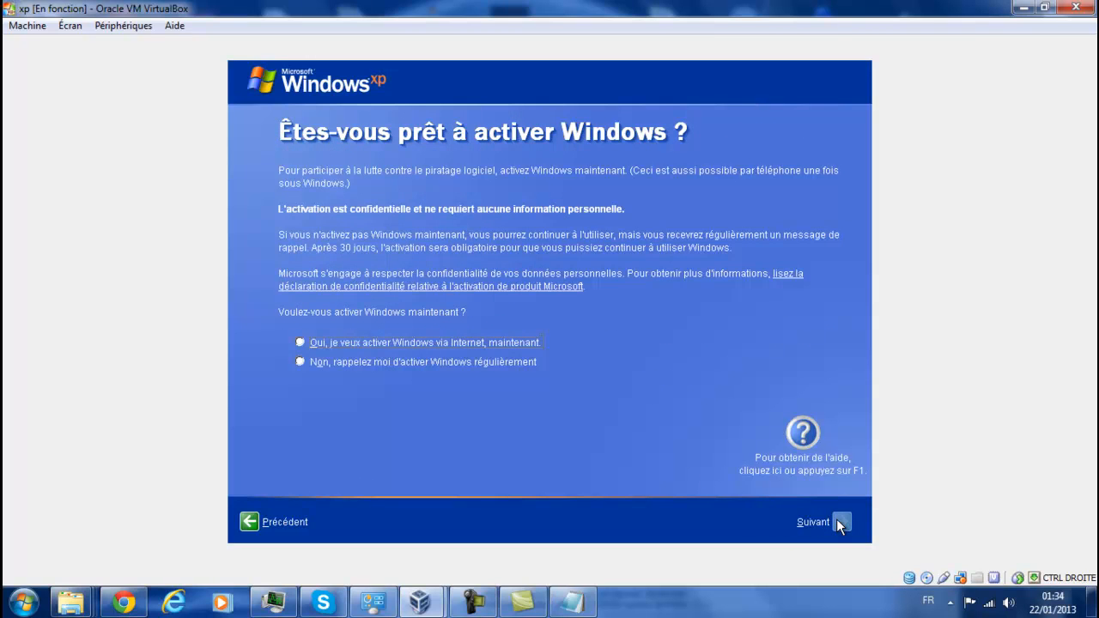
left_click(450, 363)
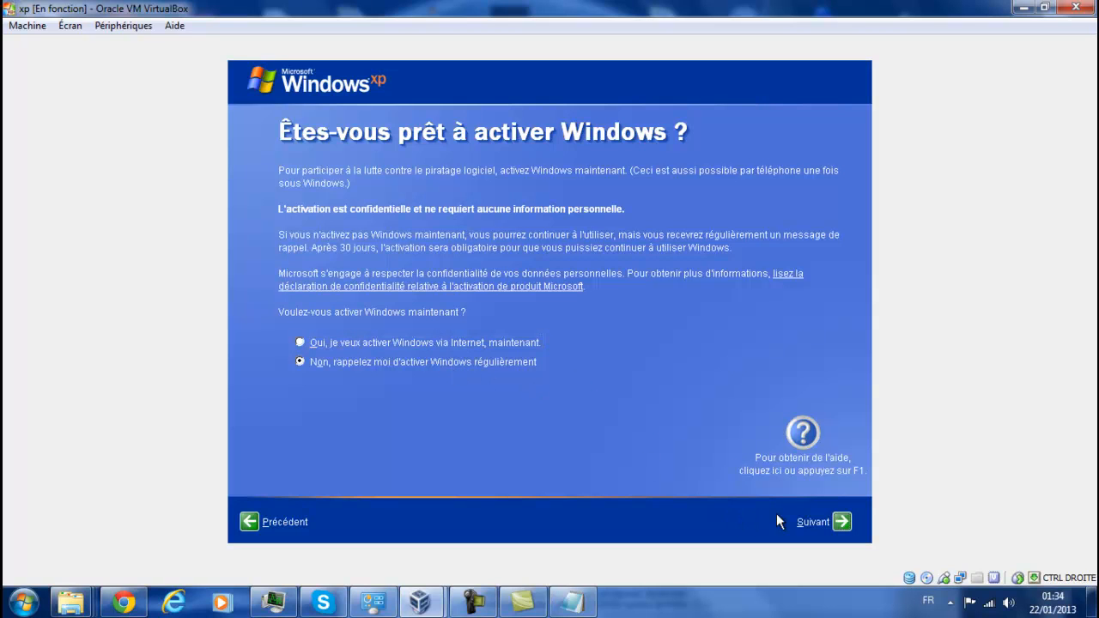
left_click(839, 523)
Enter the first user's account name, leave the other users blank, and finish the first-run setup.
left_click(566, 227)
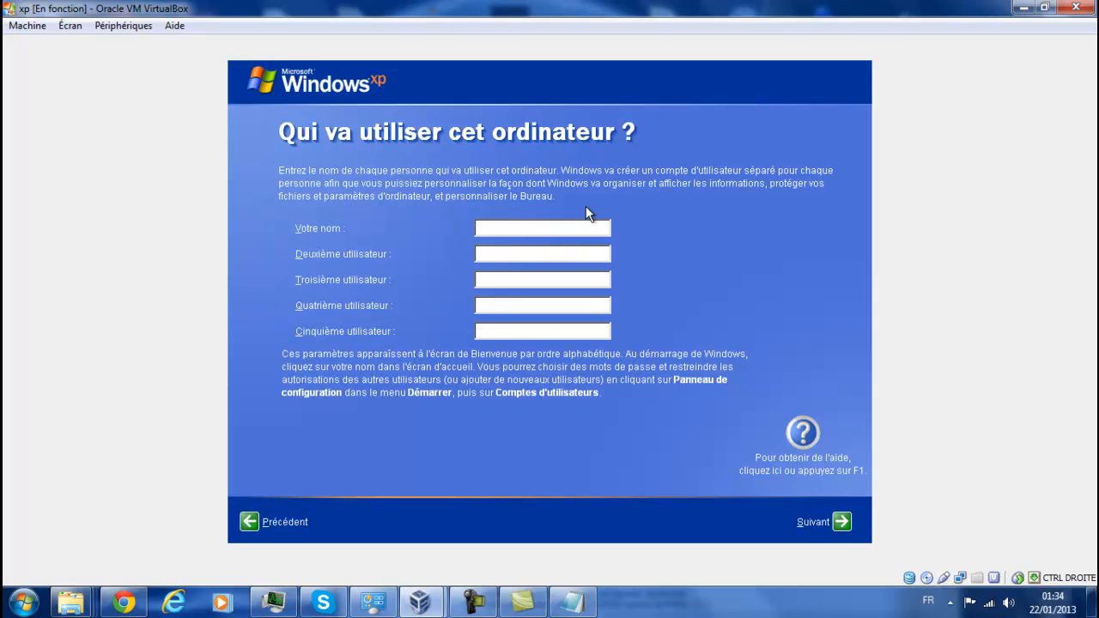
type("Warball09")
left_click(843, 523)
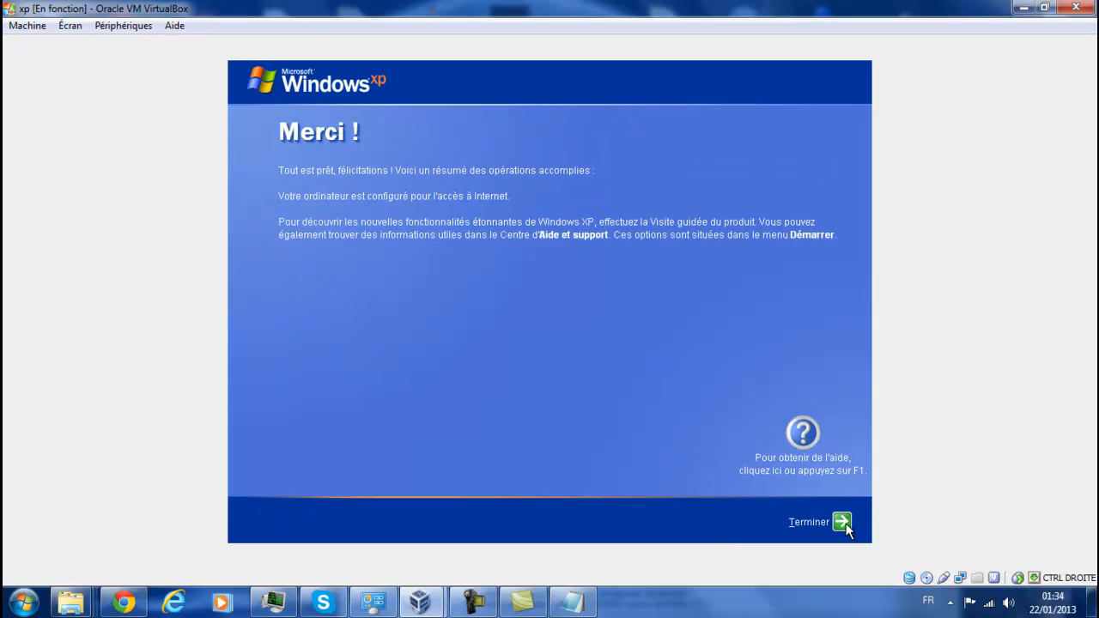
left_click(844, 525)
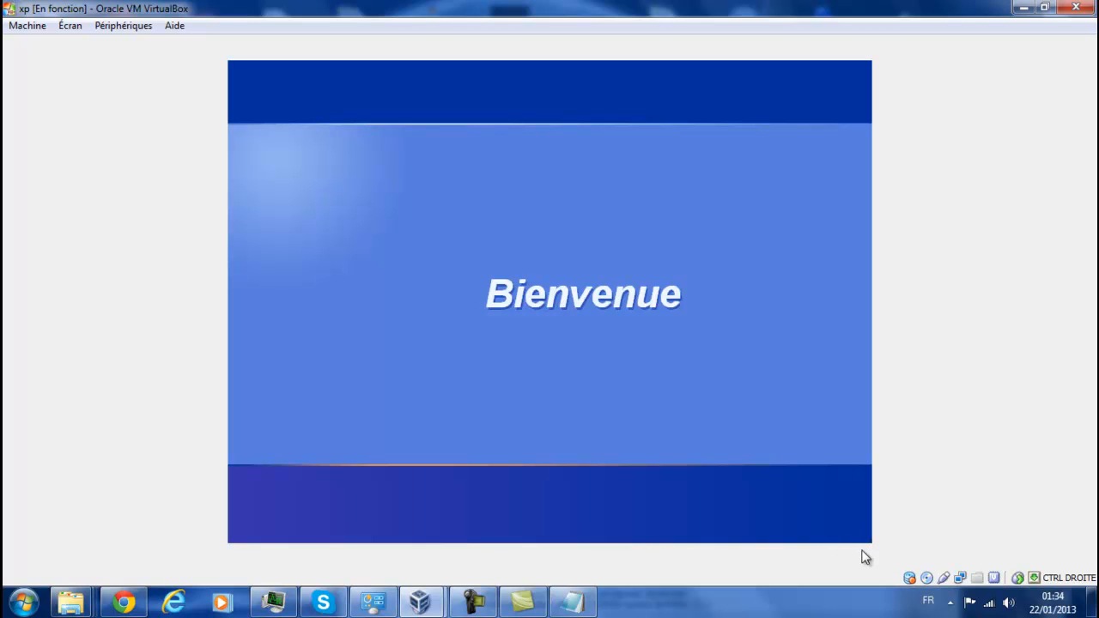
Eject the disc from the xp virtual machine's virtual CD/DVD drive.
right_click(927, 579)
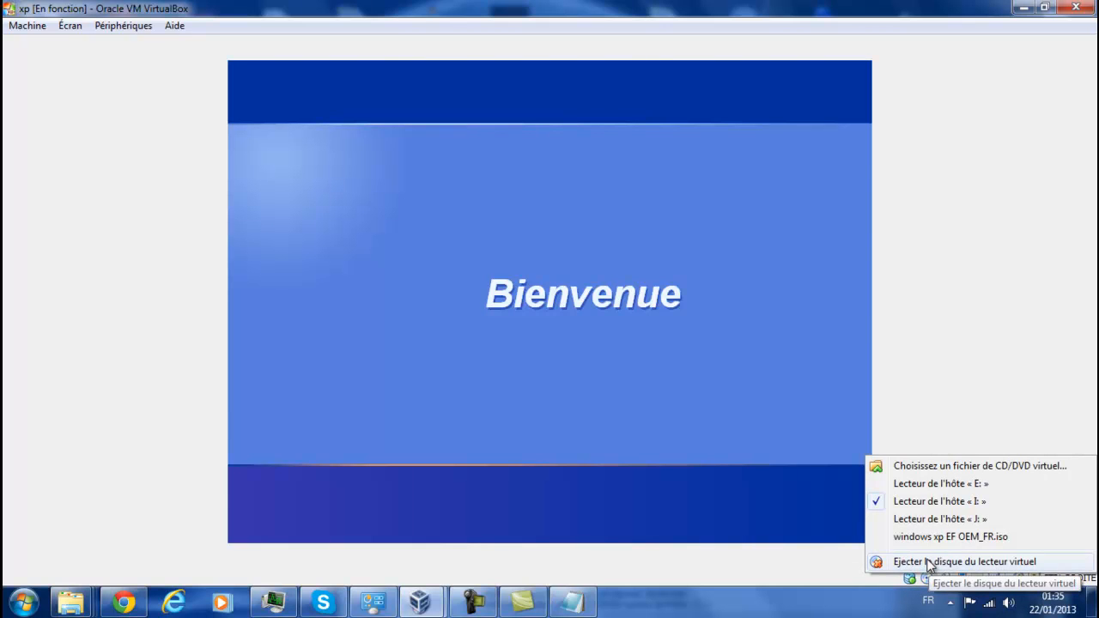
left_click(927, 561)
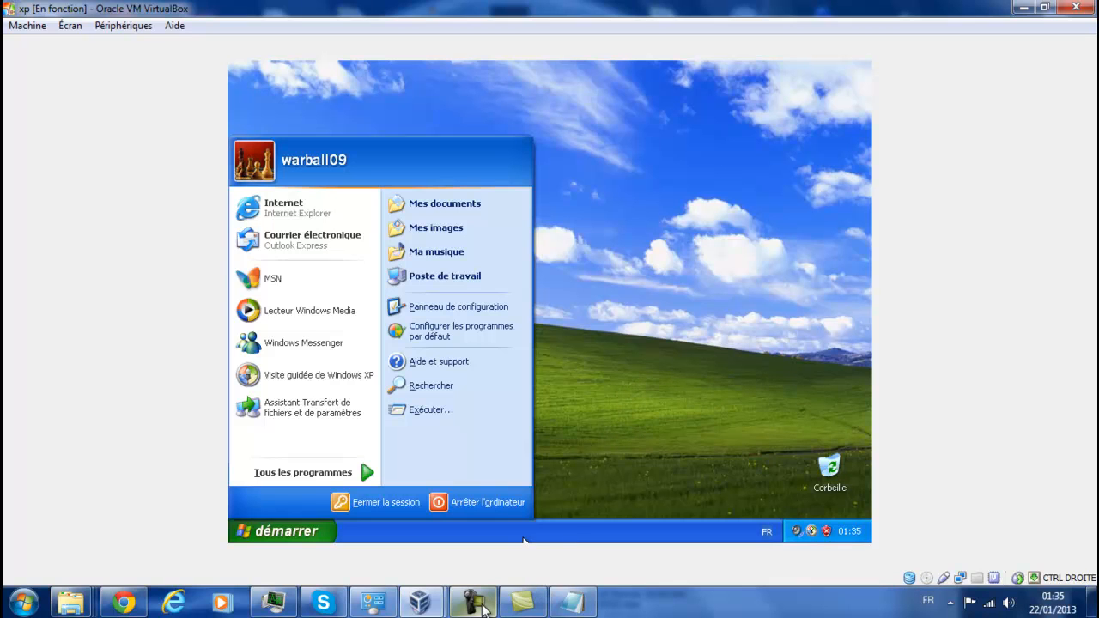
mouse_move(539, 610)
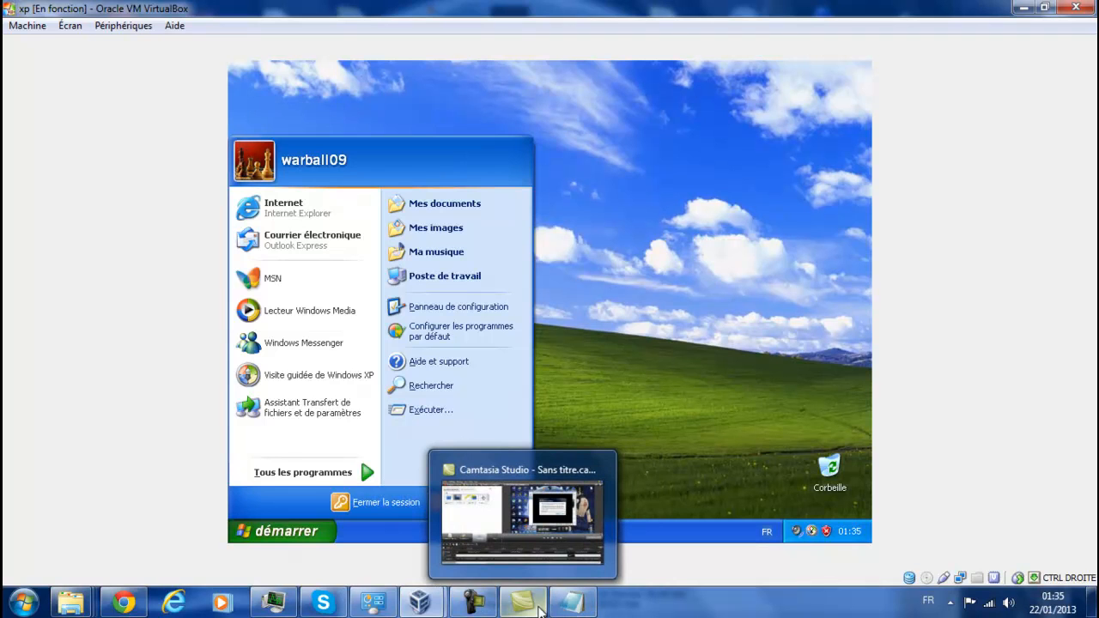
left_click(476, 604)
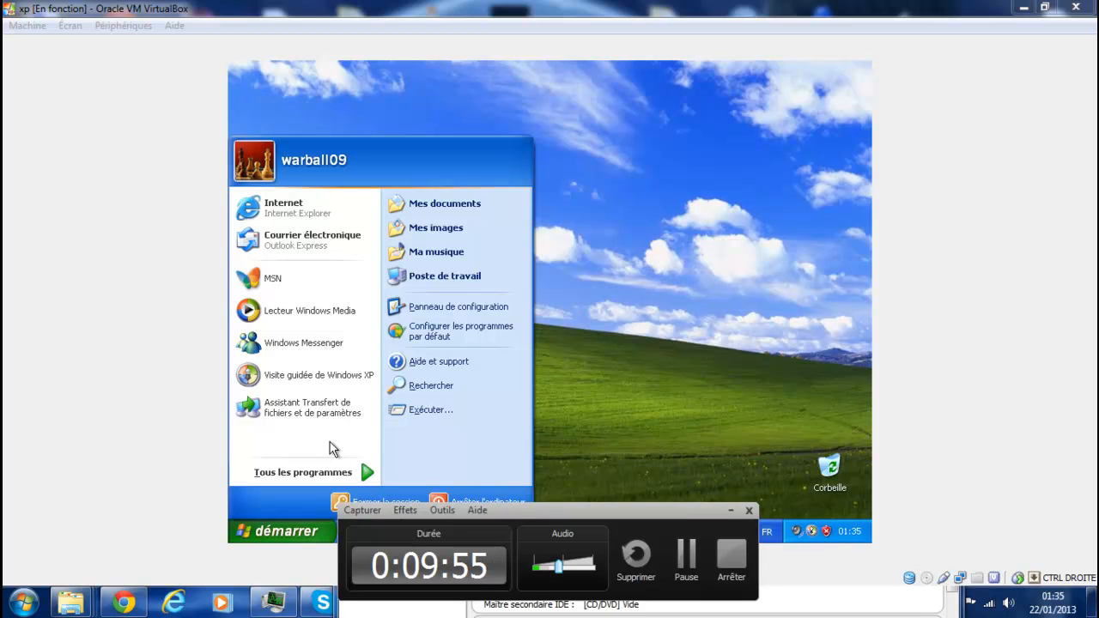
Open the Activation de Windows wizard from the XP guest's list of all programs.
left_click(347, 477)
left_click(347, 478)
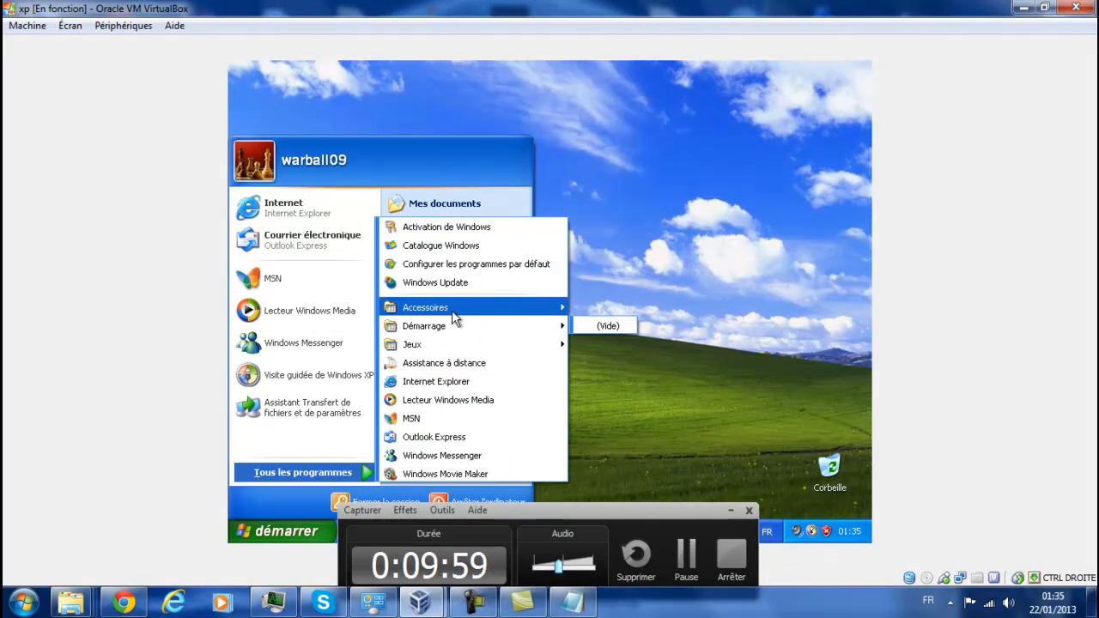
mouse_move(455, 318)
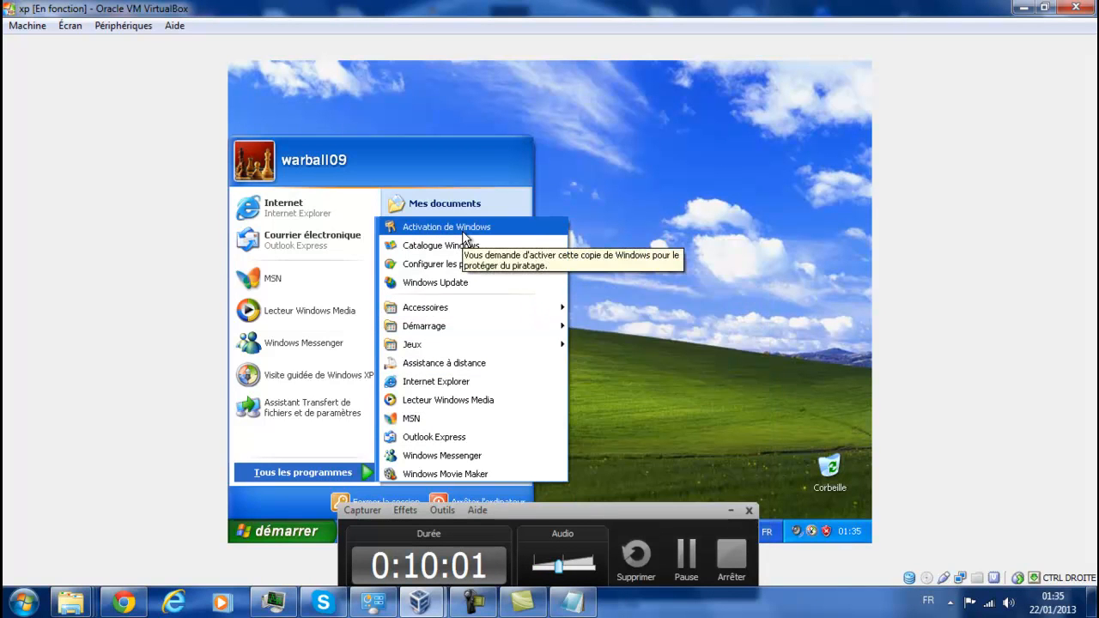
left_click(463, 230)
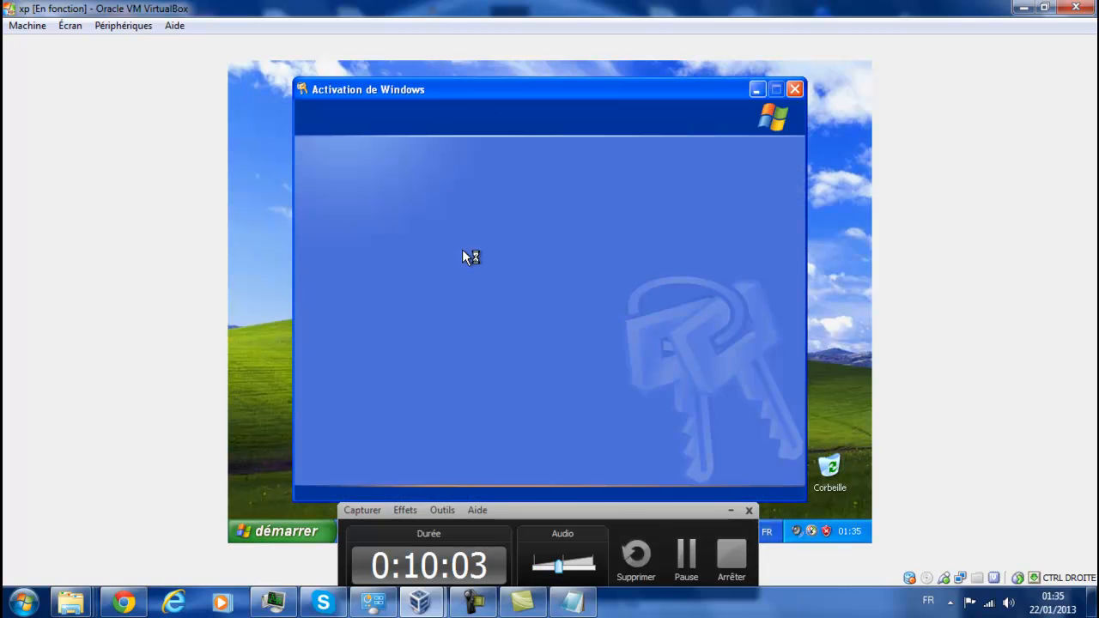